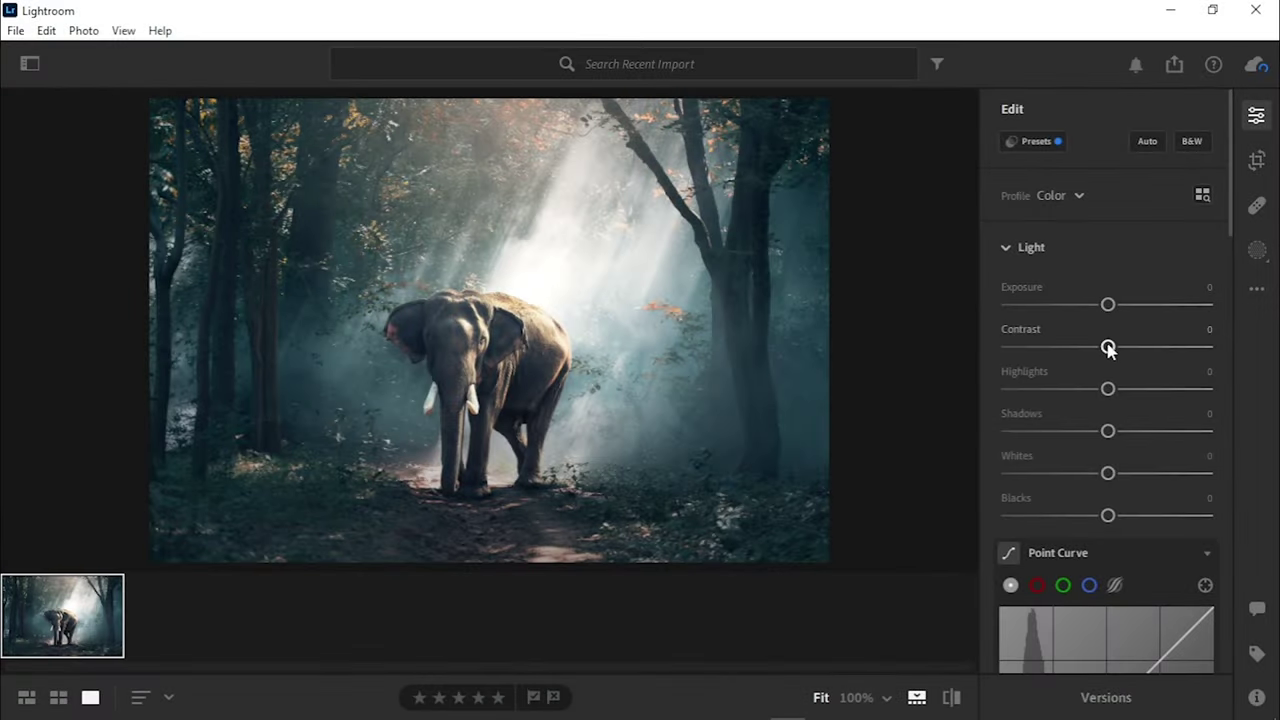
# Step: Raise contrast, pull down highlights and whites, and lift the shadows
pyautogui.moveTo(1108, 346); pyautogui.dragTo(1182, 346)
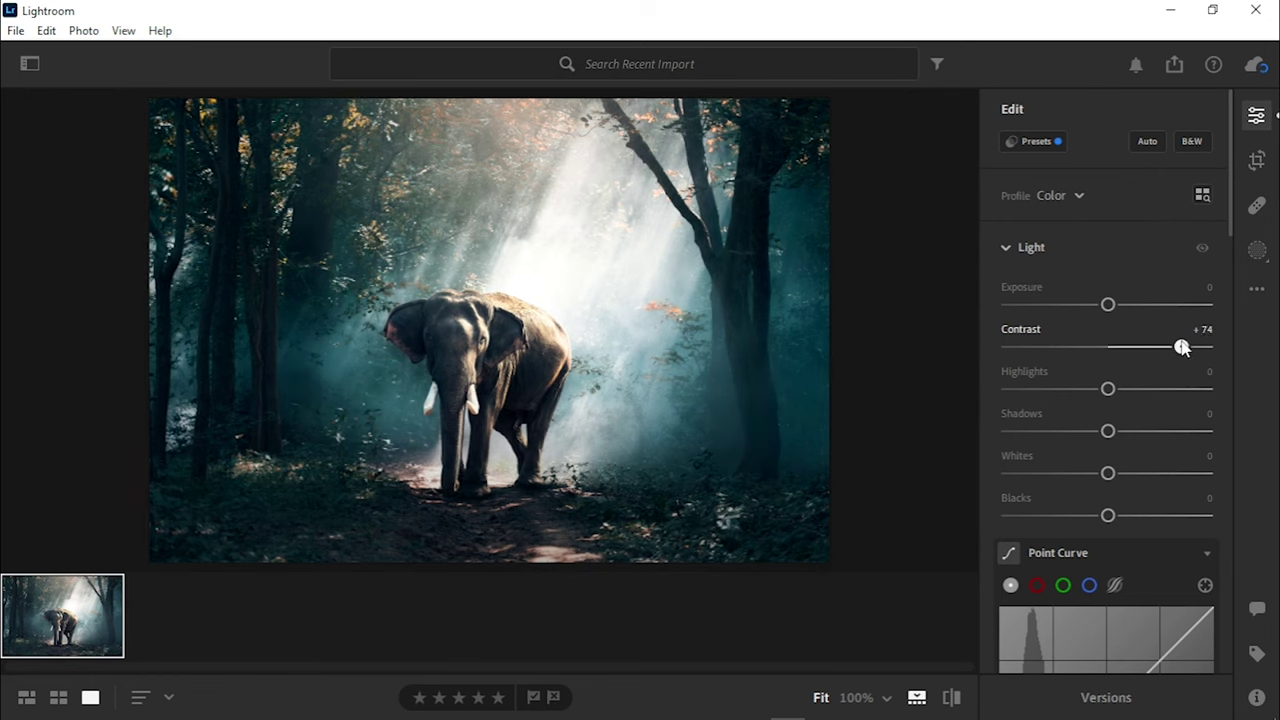
pyautogui.moveTo(1108, 388); pyautogui.dragTo(1027, 388)
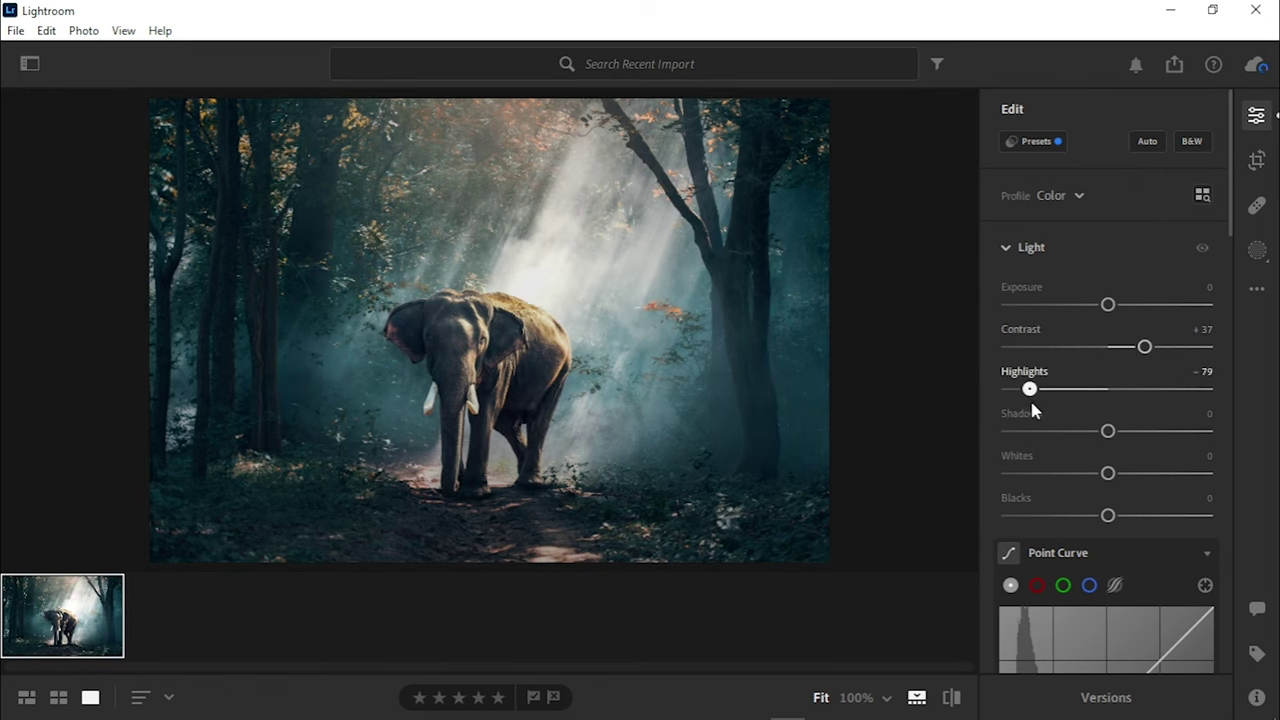
pyautogui.moveTo(1108, 430); pyautogui.dragTo(1149, 431)
pyautogui.moveTo(1108, 473)
pyautogui.mouseDown()
pyautogui.moveTo(1149, 473)
pyautogui.moveTo(1094, 473)
pyautogui.mouseUp()
# Step: Bend the Point Curve into an S shape with three curve points
pyautogui.scroll(-3, 1113, 437)
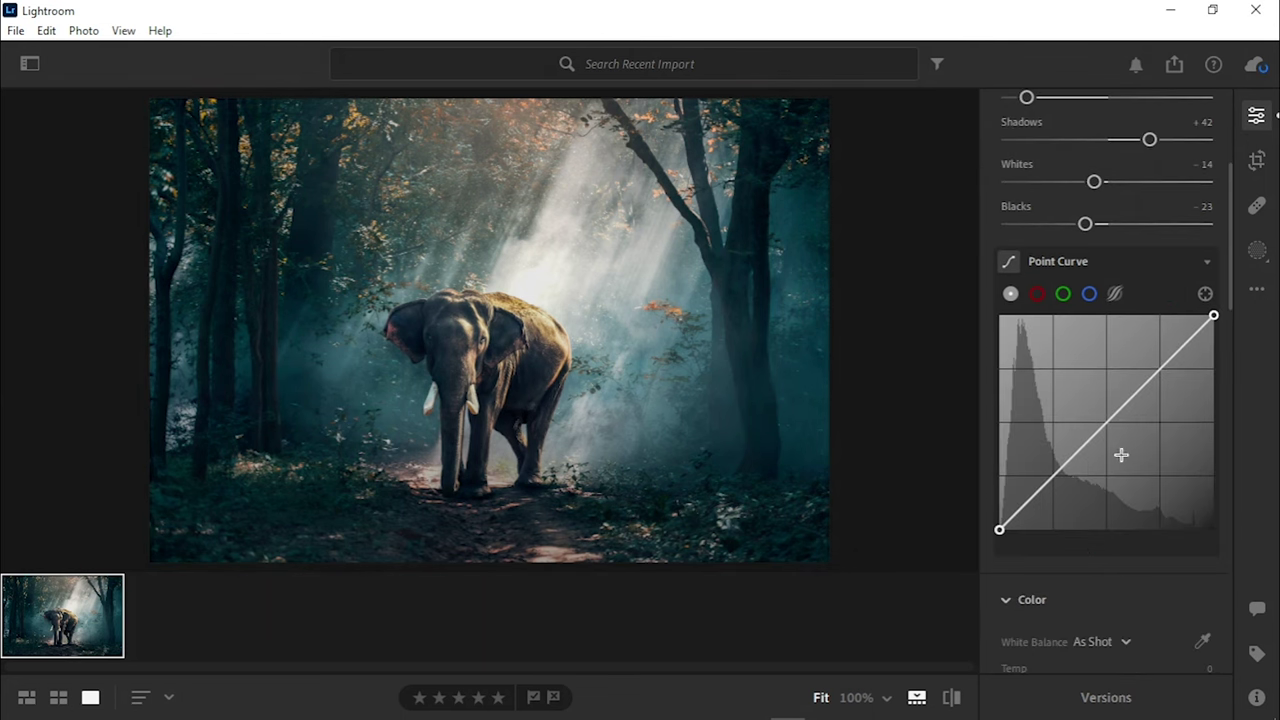
pyautogui.moveTo(1108, 421); pyautogui.dragTo(1106, 401)
pyautogui.moveTo(1163, 351); pyautogui.dragTo(1162, 371)
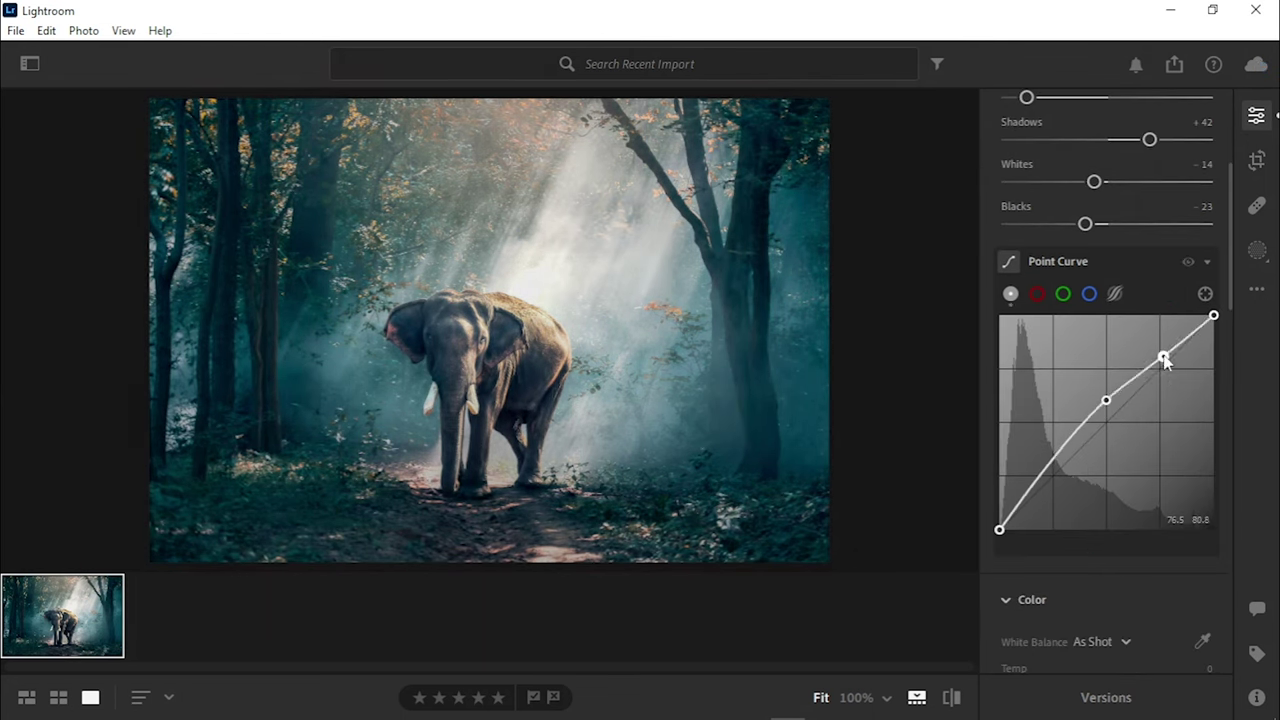
pyautogui.moveTo(1063, 449); pyautogui.dragTo(1068, 468)
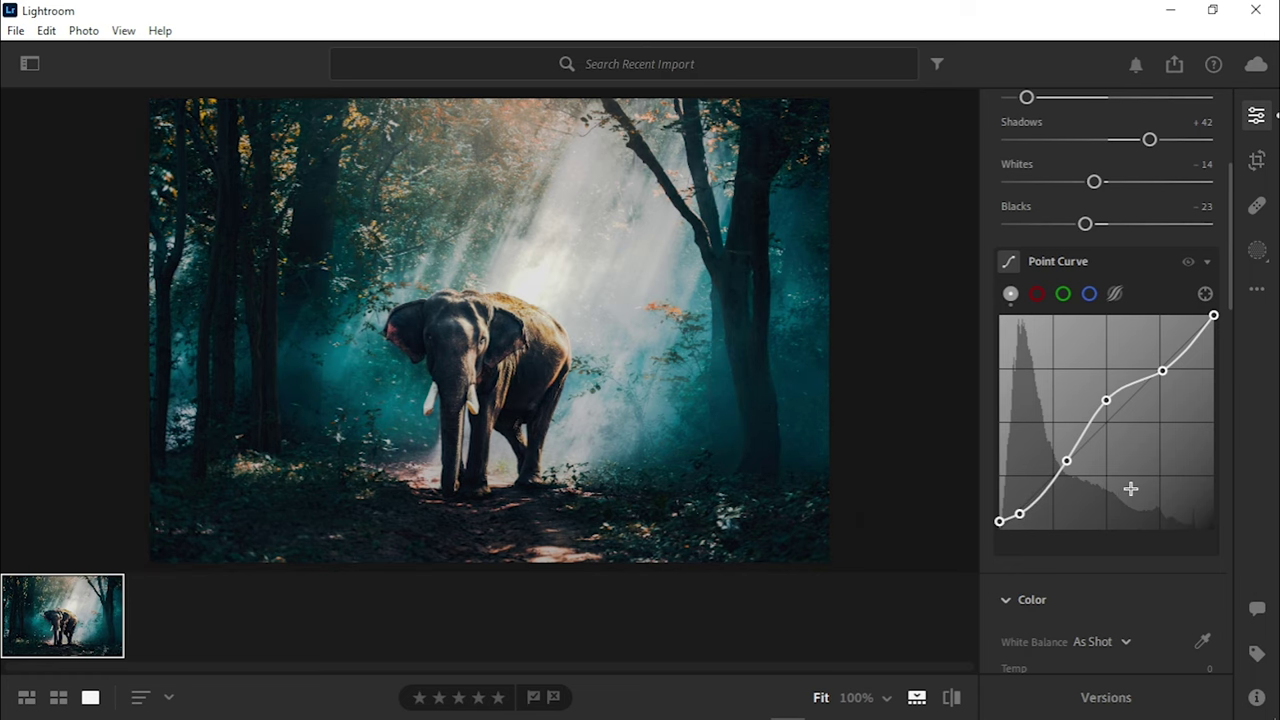
# Step: Set Temp -8, Tint -27, Vibrance +18 and Saturation -22 for a muted teal look
pyautogui.scroll(-3, 1130, 488)
pyautogui.moveTo(1109, 397)
pyautogui.mouseDown()
pyautogui.moveTo(1080, 395)
pyautogui.moveTo(1120, 395)
pyautogui.moveTo(1100, 395)
pyautogui.mouseUp()
pyautogui.moveTo(1108, 437); pyautogui.dragTo(1067, 440)
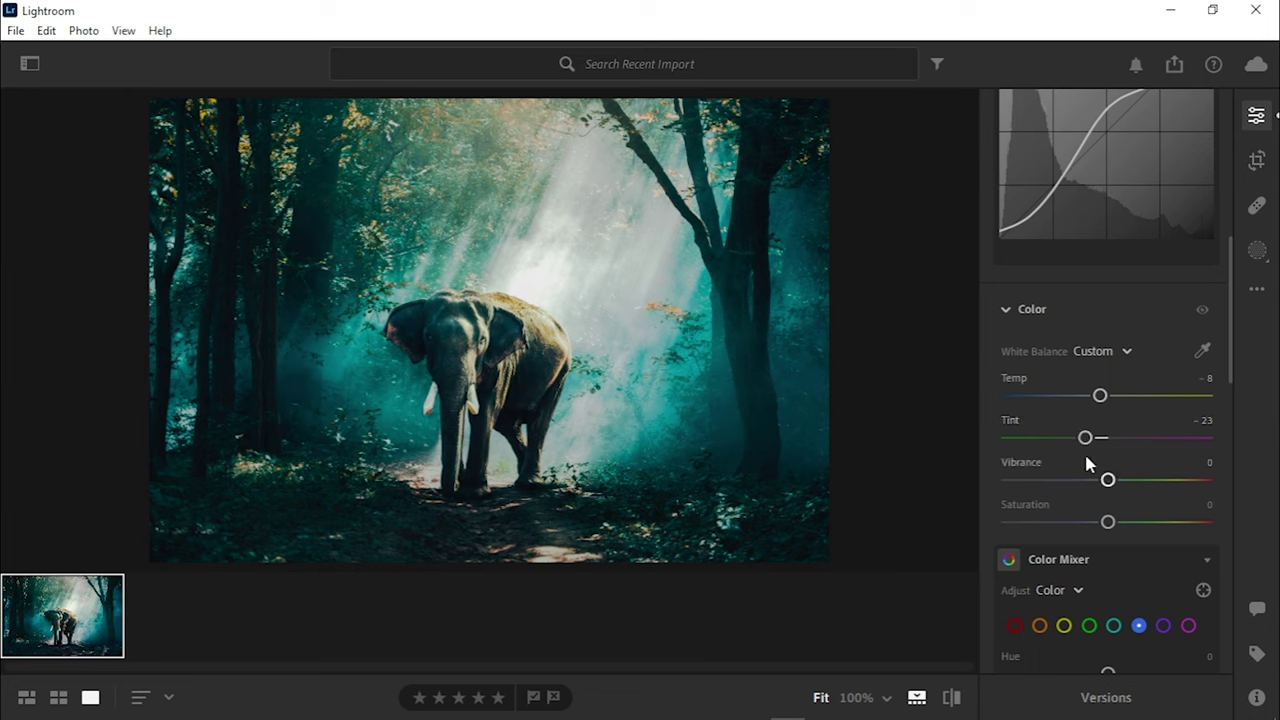
pyautogui.moveTo(1108, 479); pyautogui.dragTo(1127, 481)
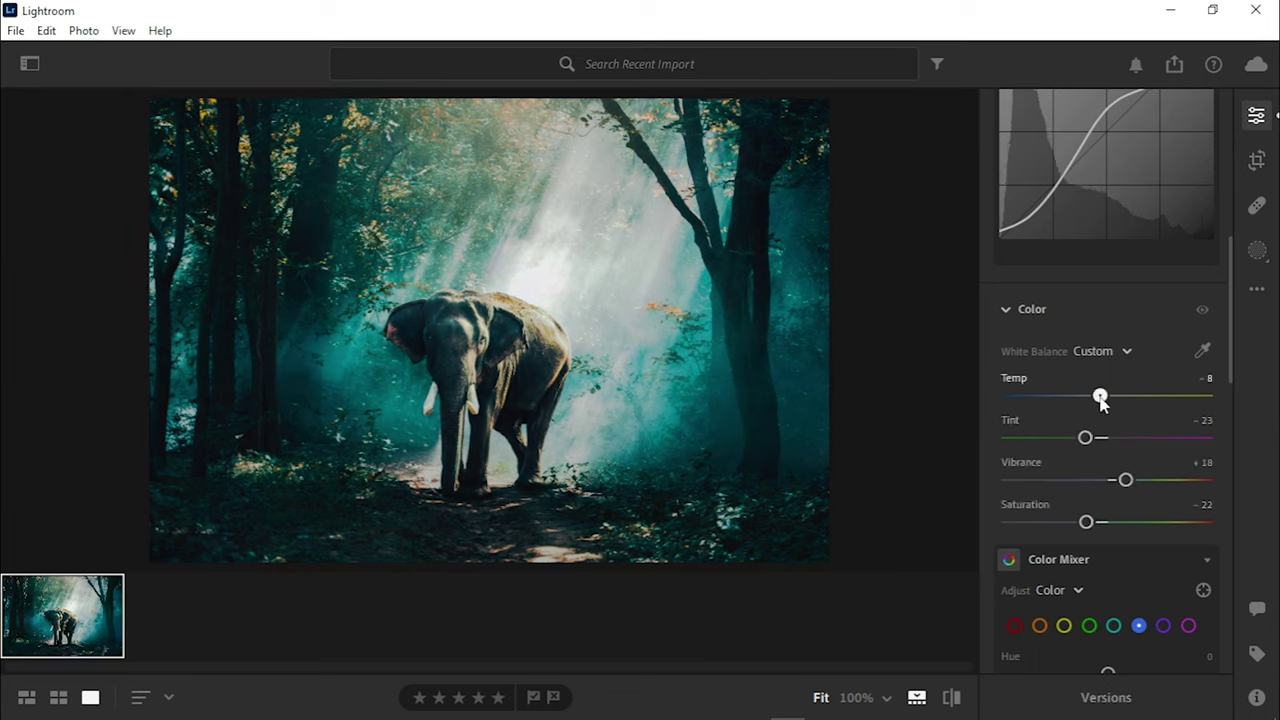
pyautogui.moveTo(1072, 437); pyautogui.dragTo(1081, 437)
pyautogui.scroll(-3, 1080, 440)
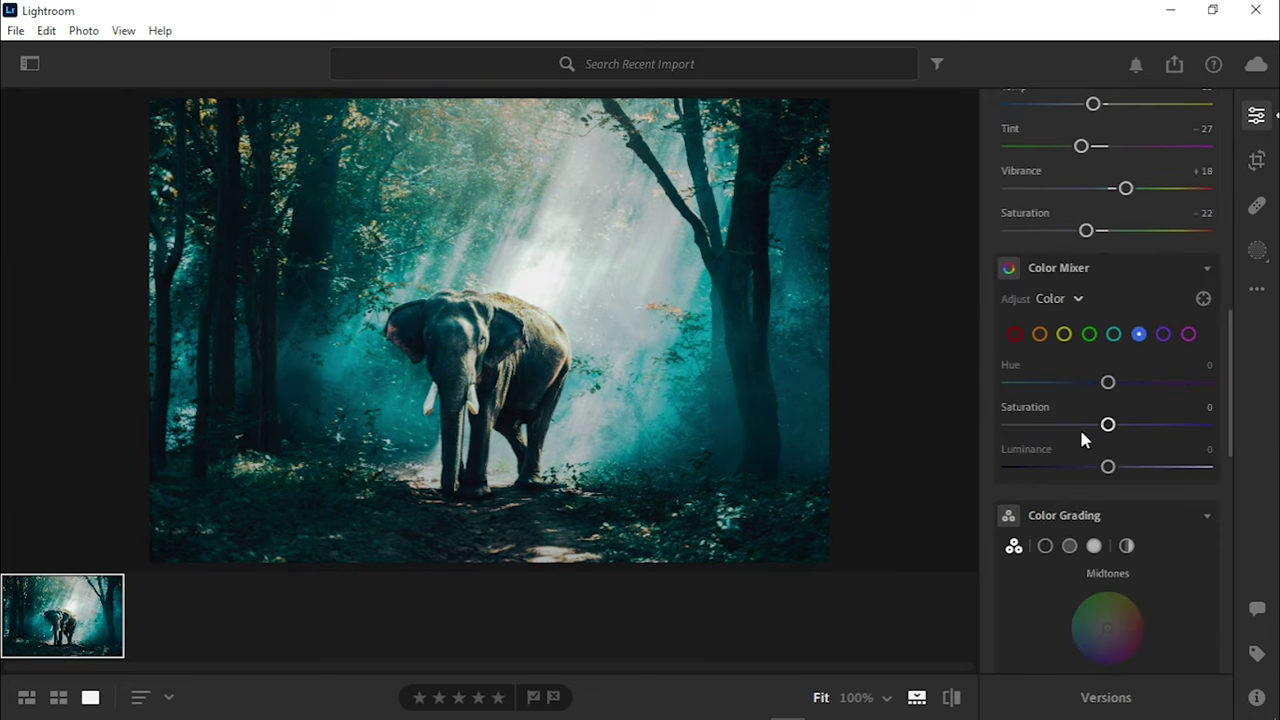
# Step: In Color Mixer, set yellow Hue -22, reduce aqua saturation and darken blues to -69
pyautogui.click(1063, 334)
pyautogui.moveTo(1103, 384); pyautogui.dragTo(1078, 385)
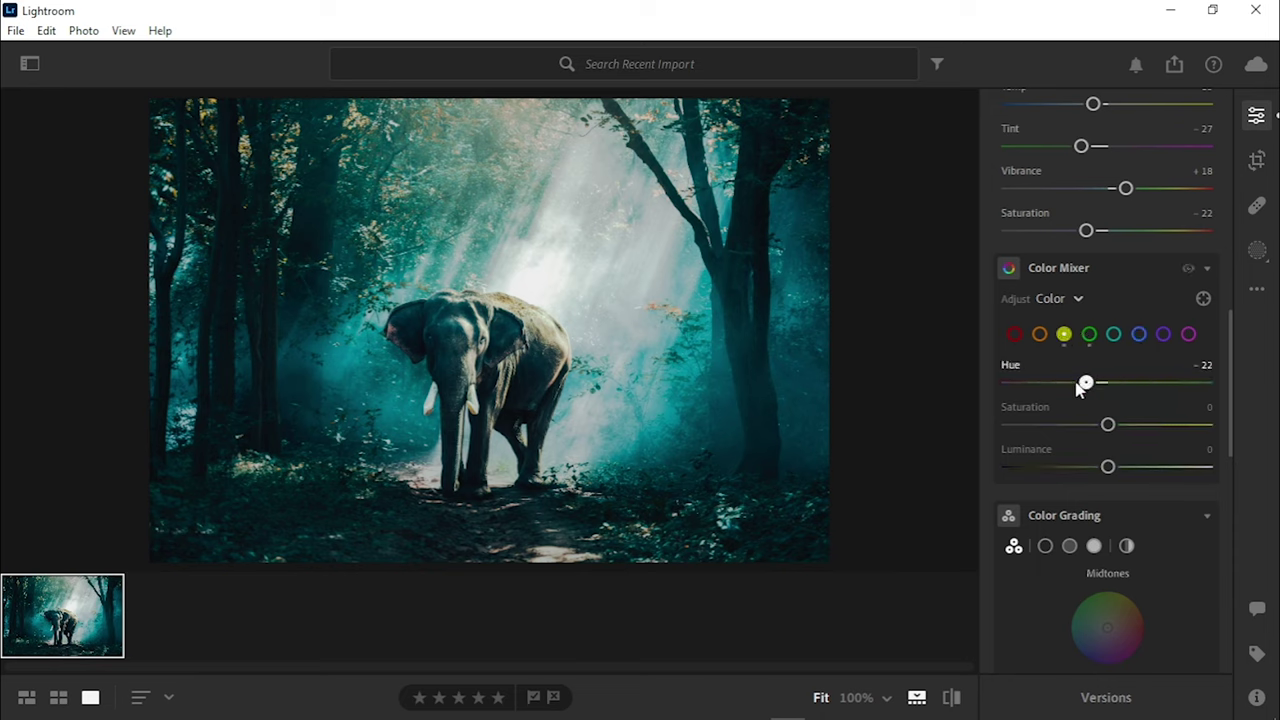
pyautogui.click(1114, 336)
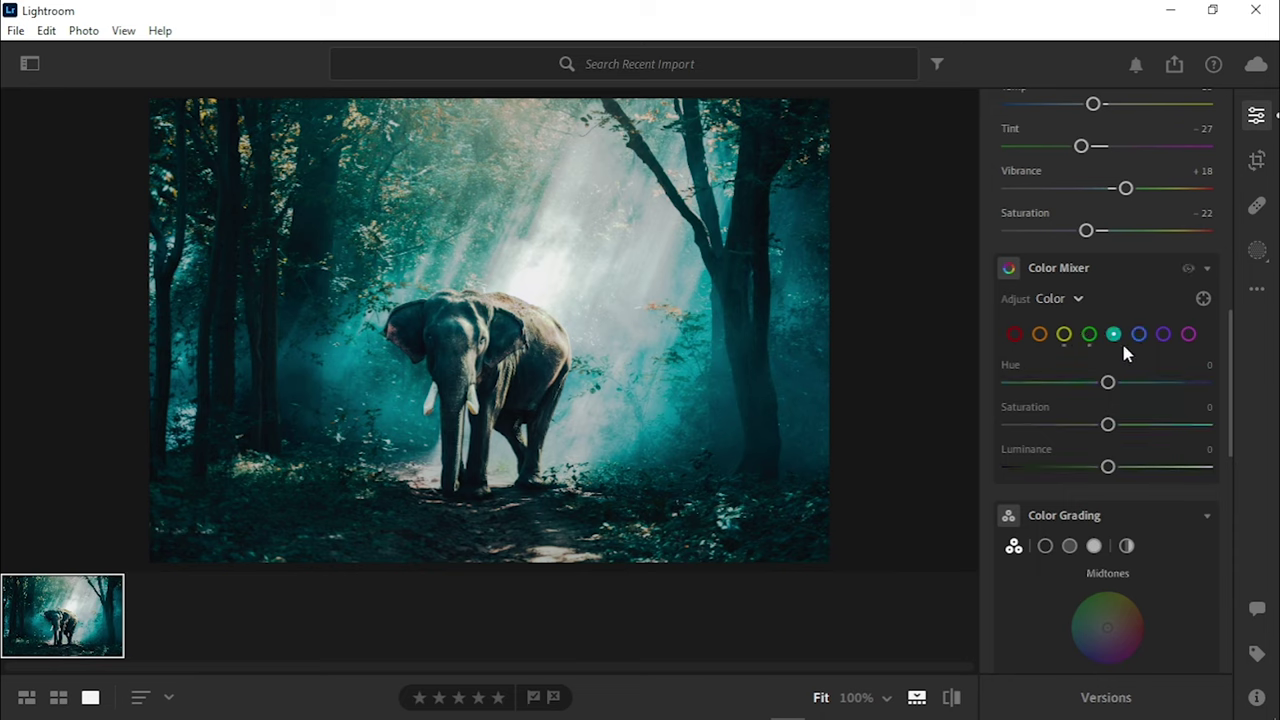
pyautogui.moveTo(1105, 432); pyautogui.dragTo(1040, 466)
pyautogui.click(1138, 334)
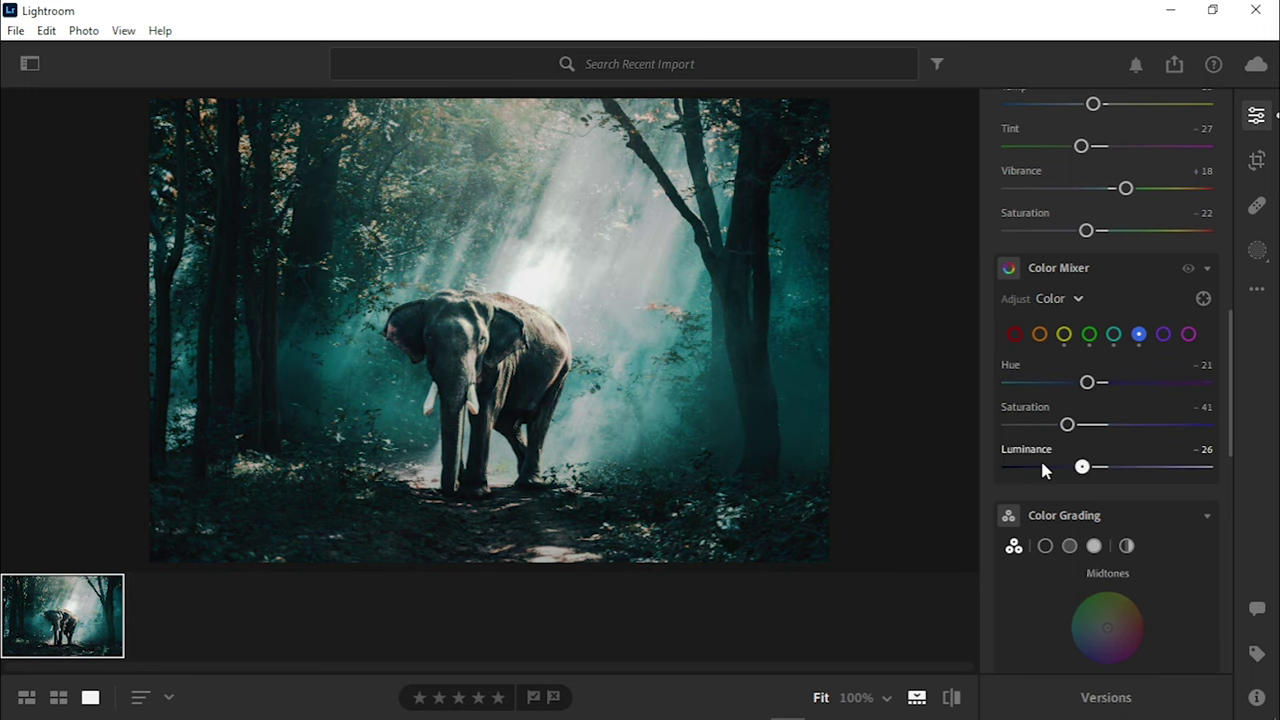
pyautogui.click(660, 357)
# Step: Tint the shadows, highlights and midtones green in Color Grading
pyautogui.click(628, 370)
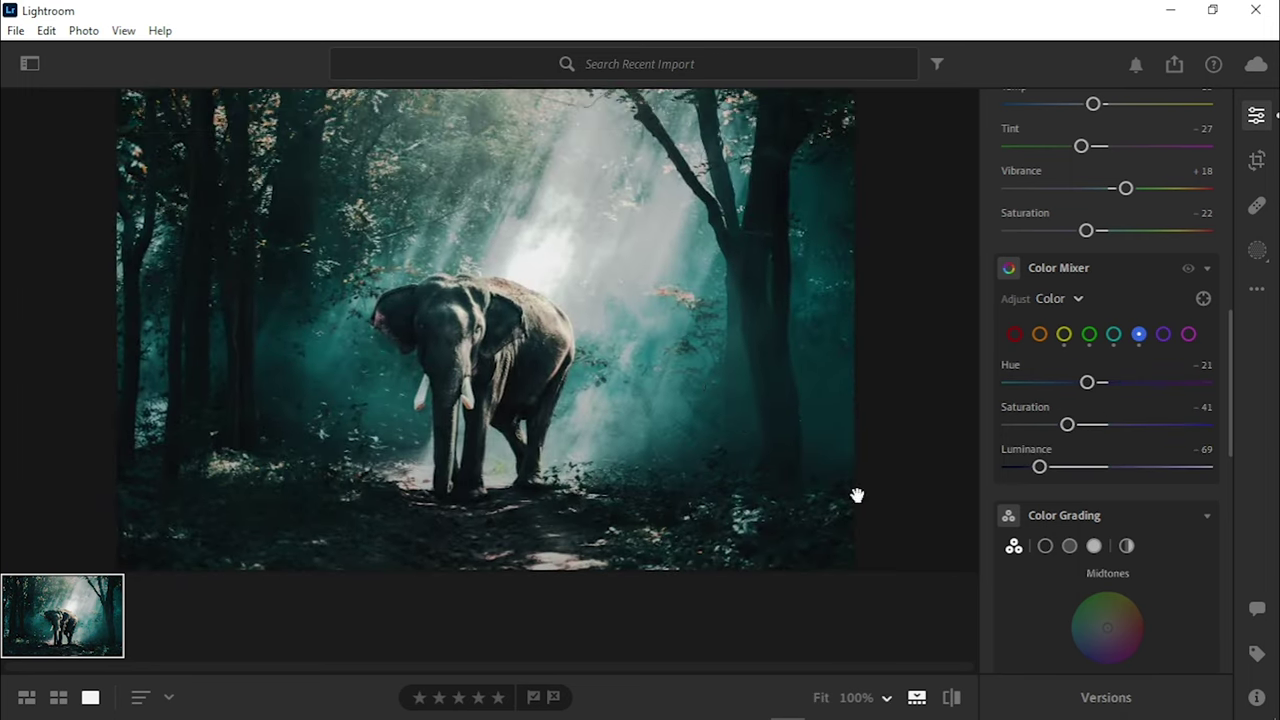
pyautogui.scroll(-5, 1100, 400)
pyautogui.click(1045, 255)
pyautogui.click(1093, 256)
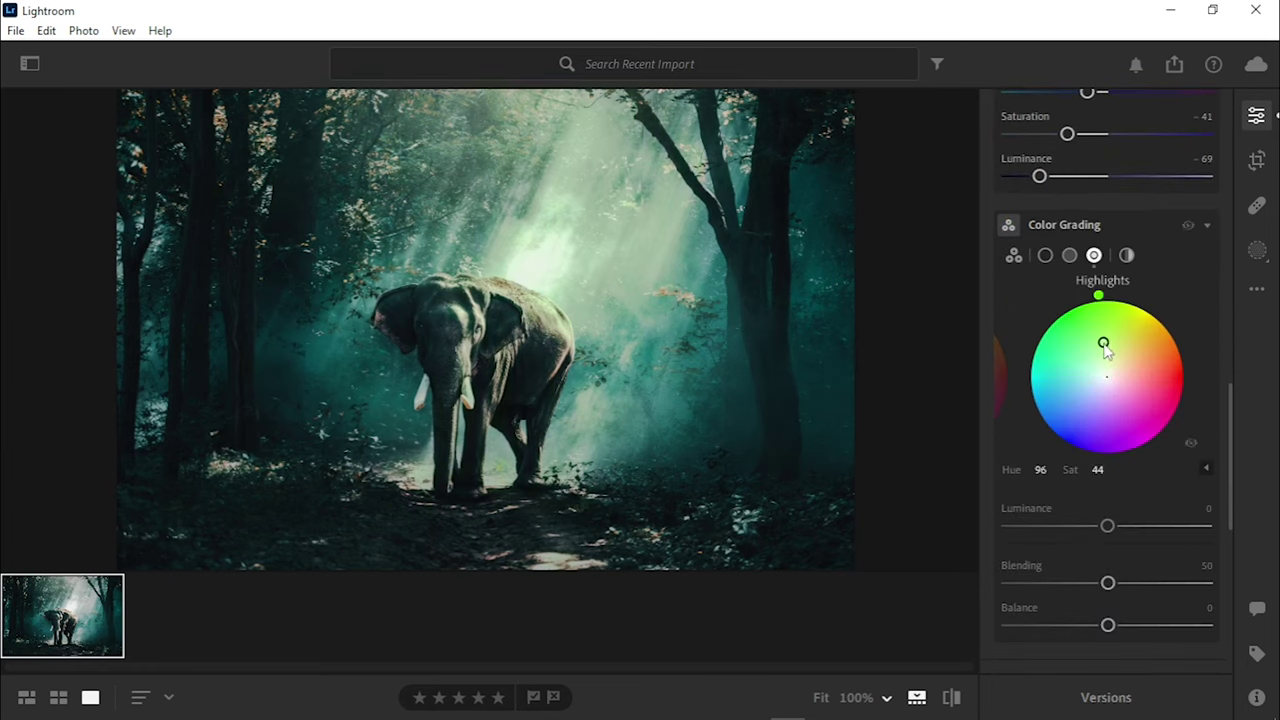
pyautogui.click(1069, 256)
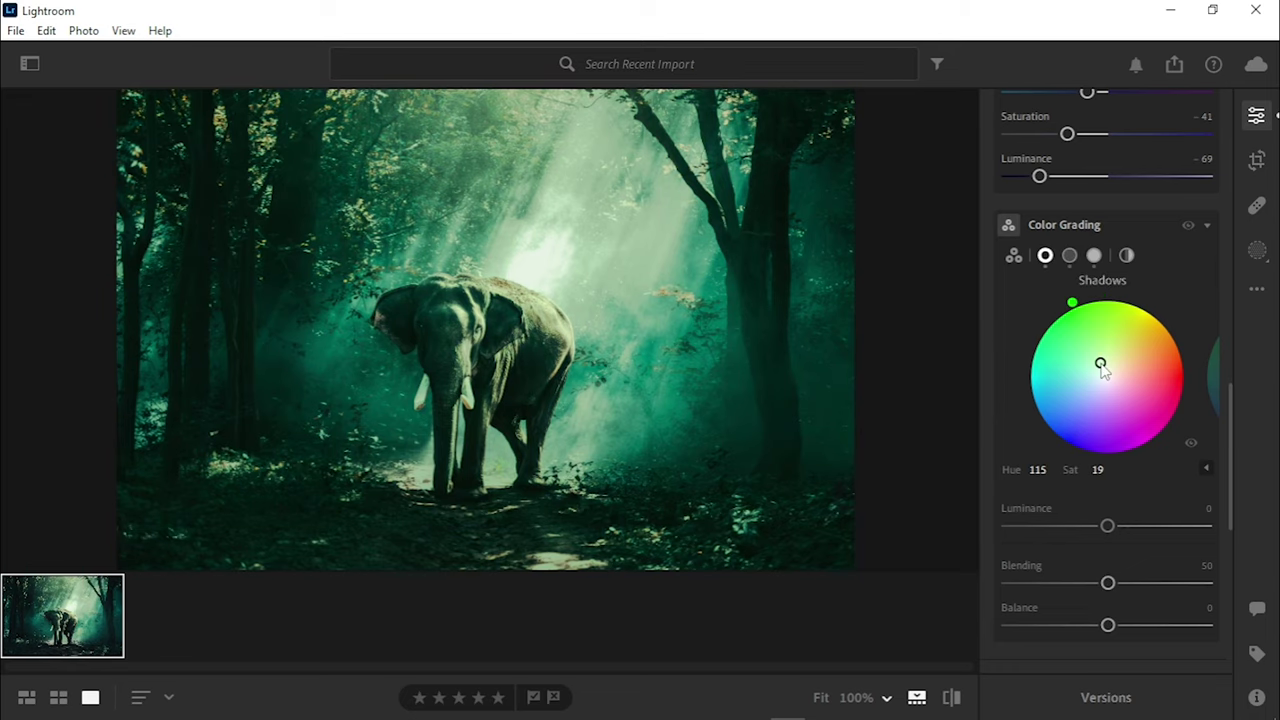
# Step: Draw a radial gradient mask over the top of the photo, lowering Dehaze and setting Clarity -43
pyautogui.click(1257, 250)
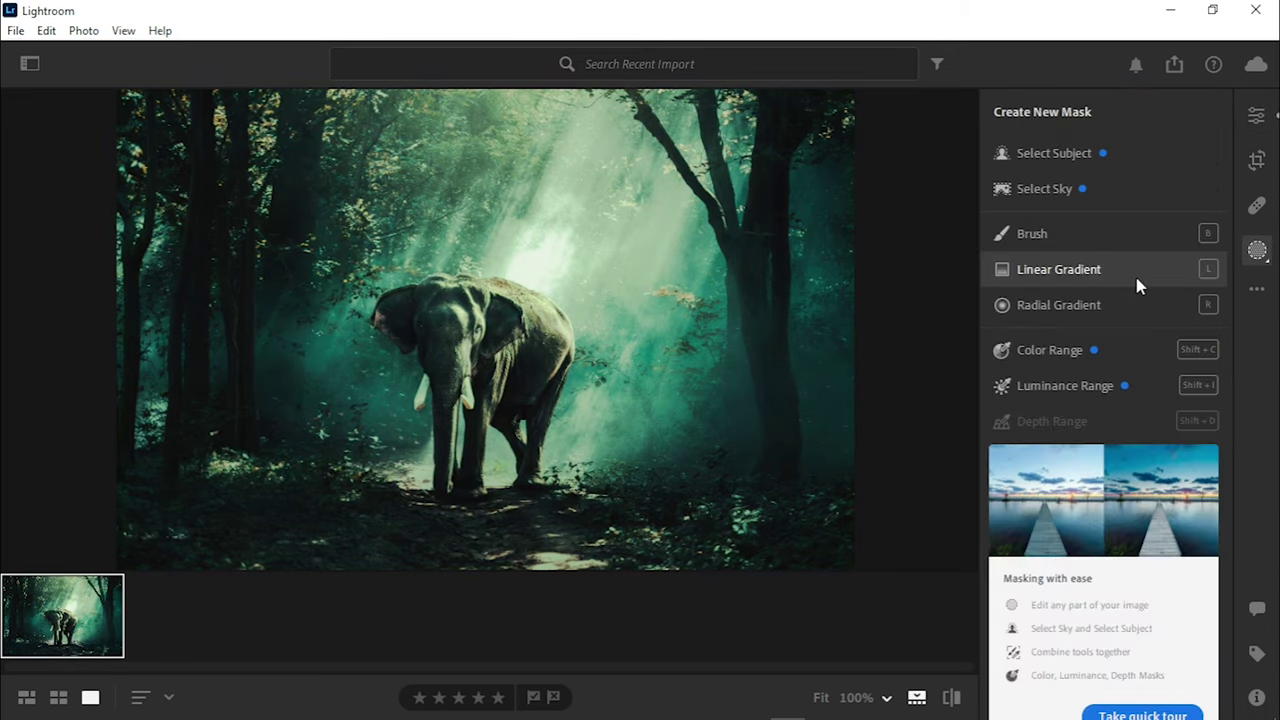
pyautogui.click(1078, 303)
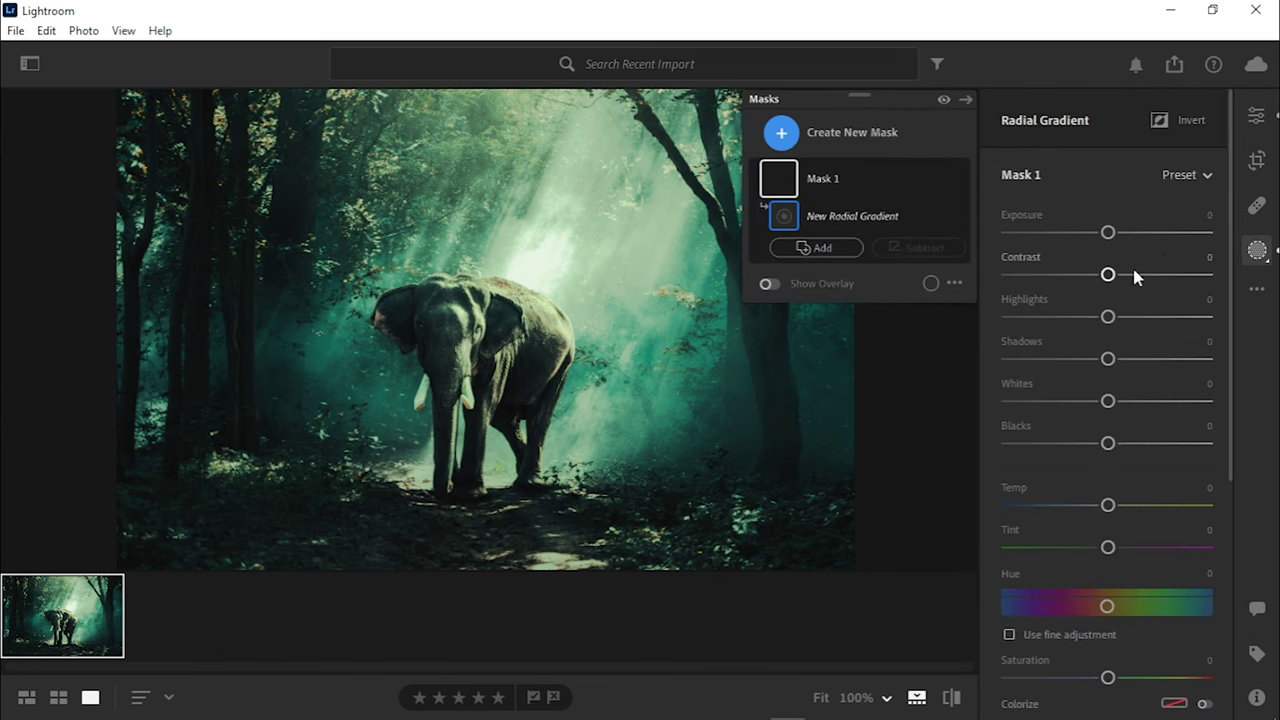
pyautogui.moveTo(365, 95); pyautogui.dragTo(877, 297)
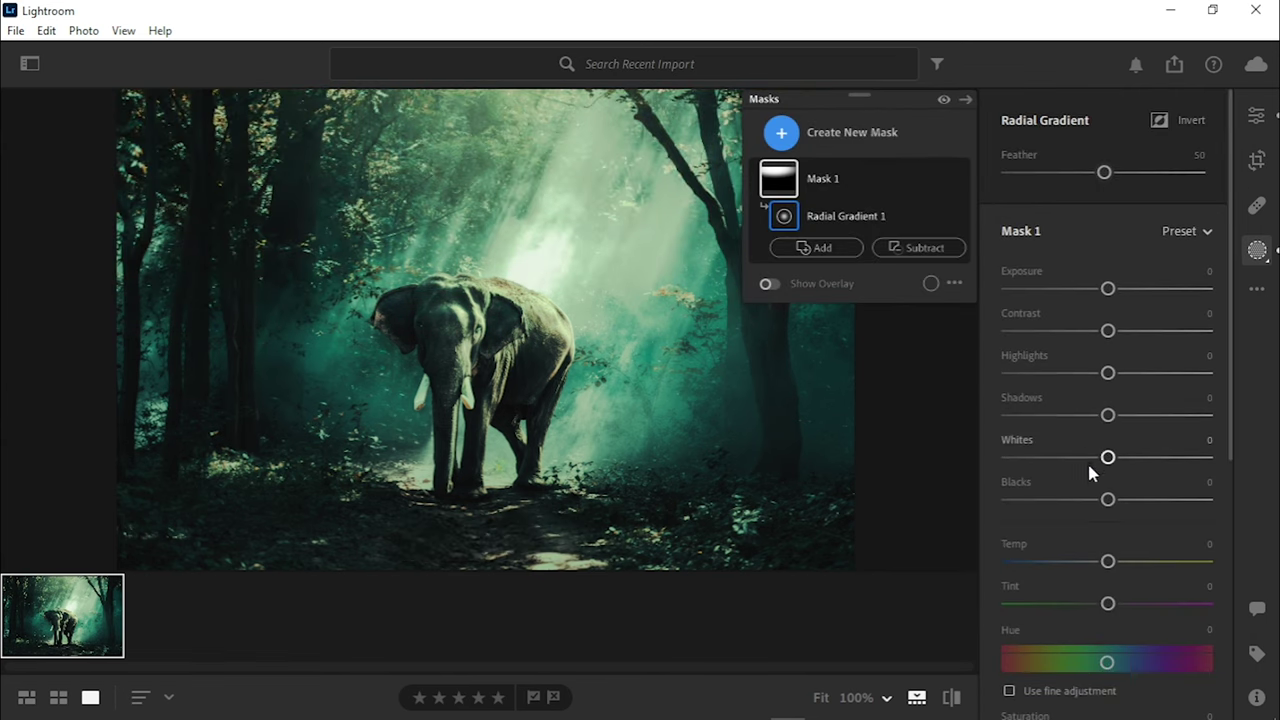
pyautogui.scroll(-5, 1108, 460)
pyautogui.moveTo(1108, 562); pyautogui.dragTo(1040, 562)
pyautogui.click(764, 179)
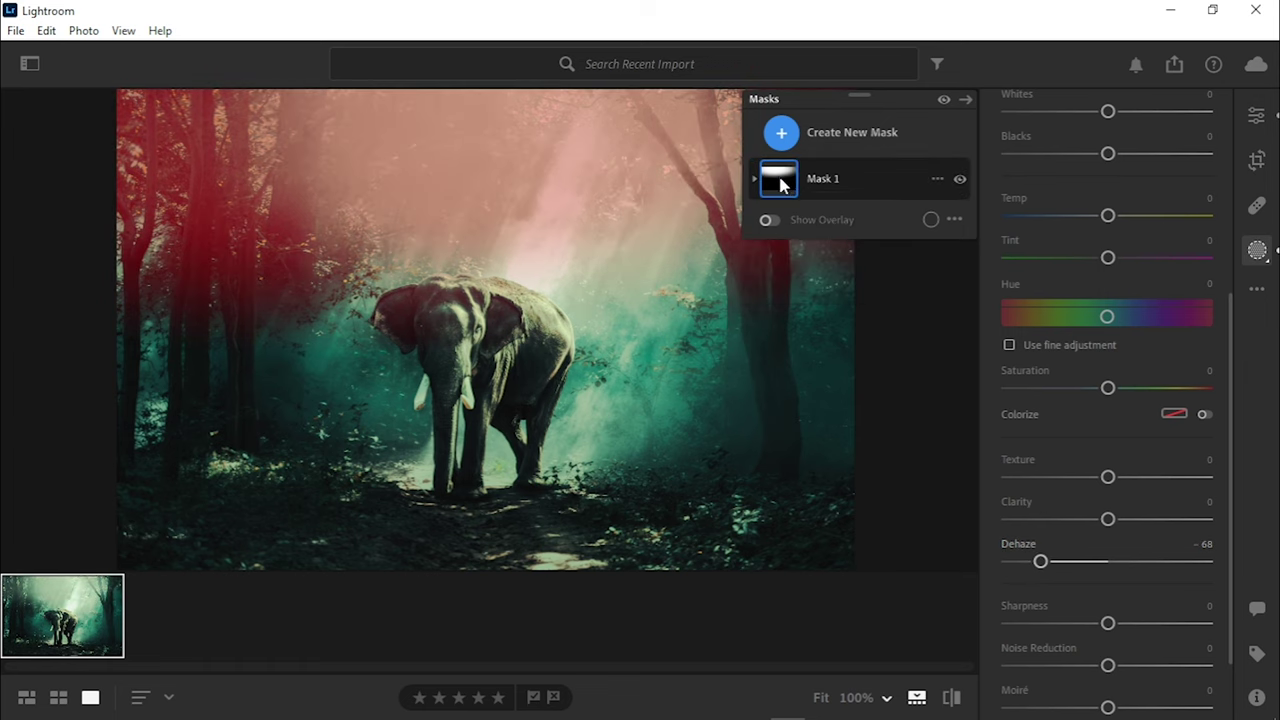
pyautogui.moveTo(1112, 522); pyautogui.dragTo(1065, 519)
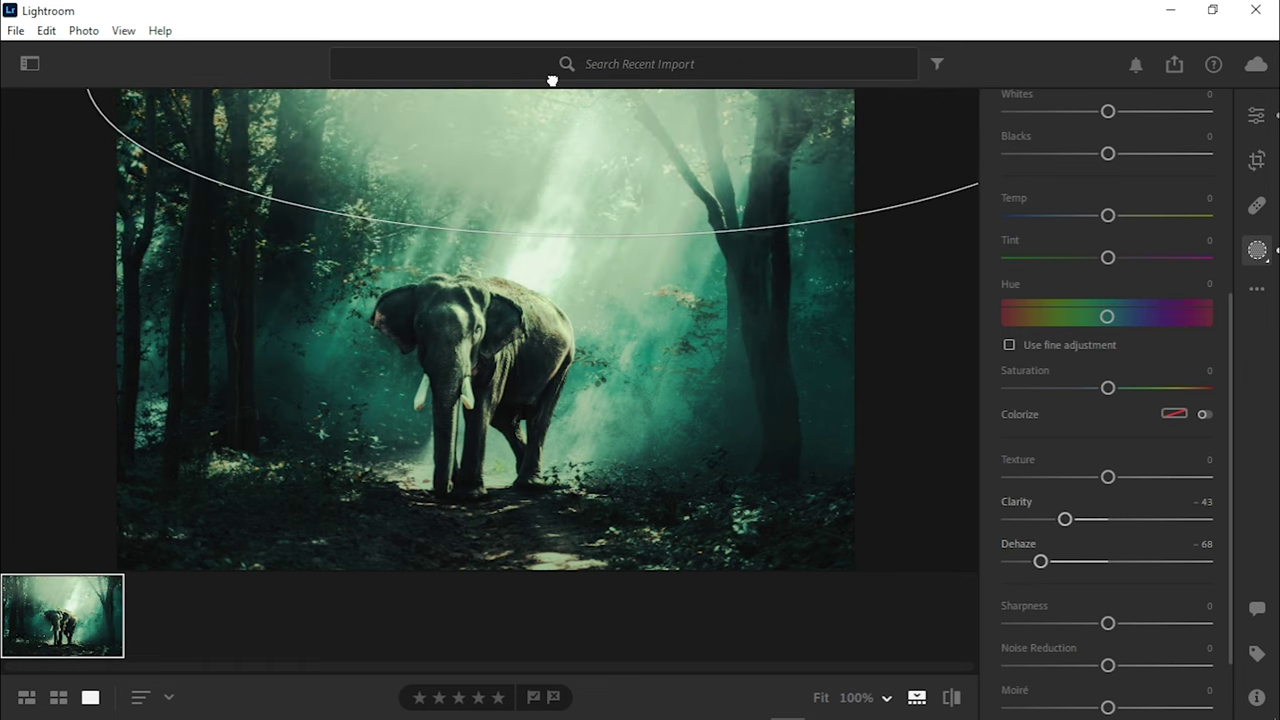
# Step: Enlarge the gradient around the elephant, set Hue -33.5 and Dehaze -41, then review the photo
pyautogui.moveTo(563, 157)
pyautogui.mouseDown()
pyautogui.moveTo(580, 155)
pyautogui.moveTo(517, 147)
pyautogui.mouseUp()
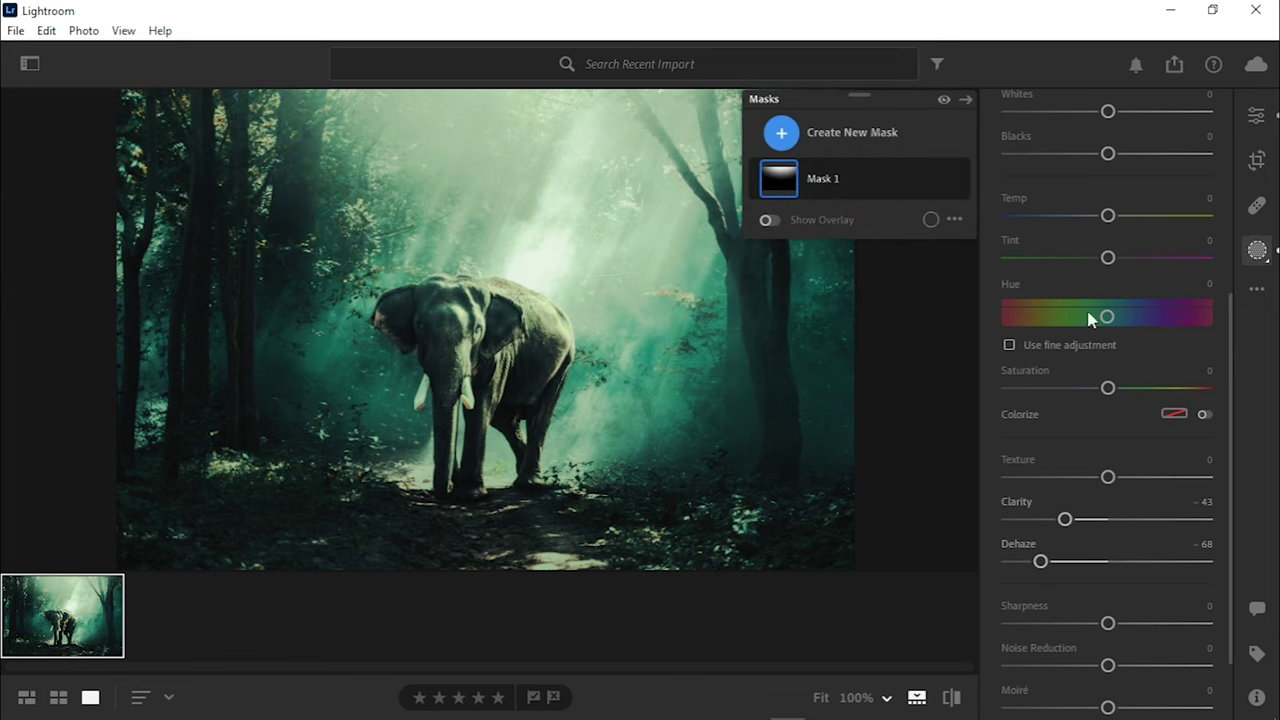
pyautogui.moveTo(1107, 316); pyautogui.dragTo(1088, 316)
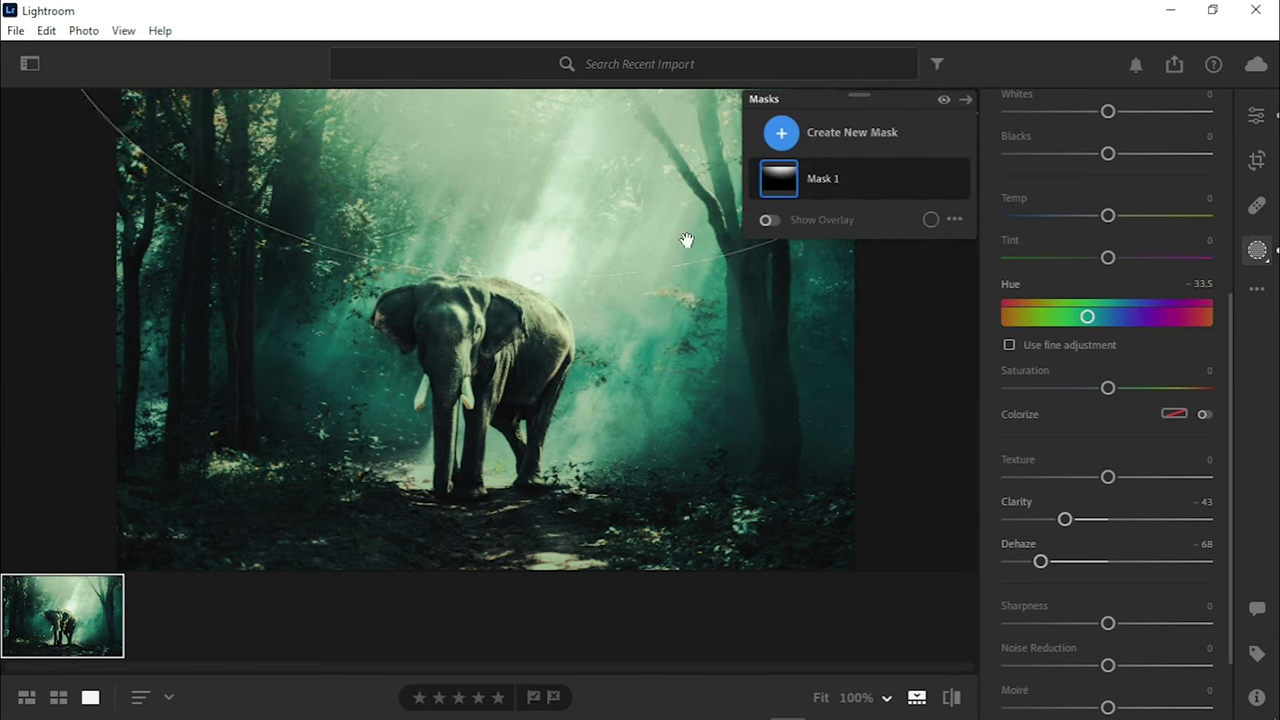
pyautogui.moveTo(386, 286)
pyautogui.mouseDown()
pyautogui.moveTo(306, 232)
pyautogui.moveTo(5, 215)
pyautogui.mouseUp()
pyautogui.moveTo(1060, 552); pyautogui.dragTo(1067, 561)
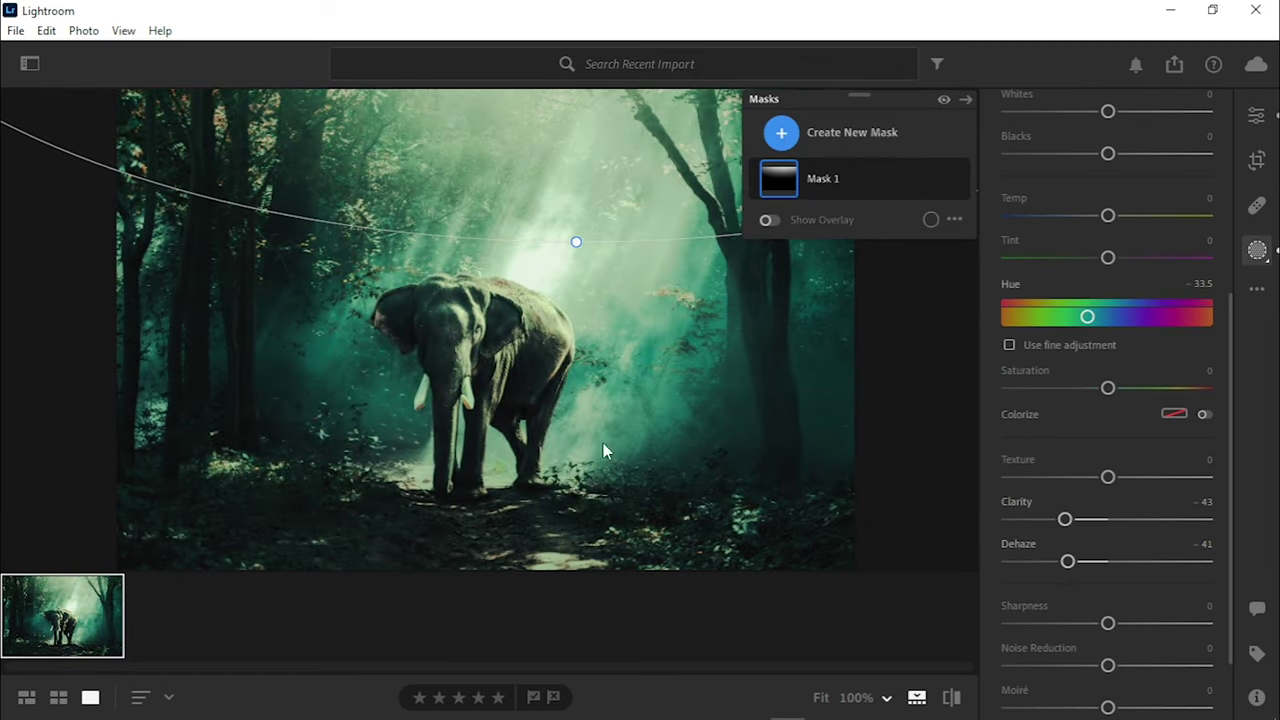
pyautogui.click(802, 387)
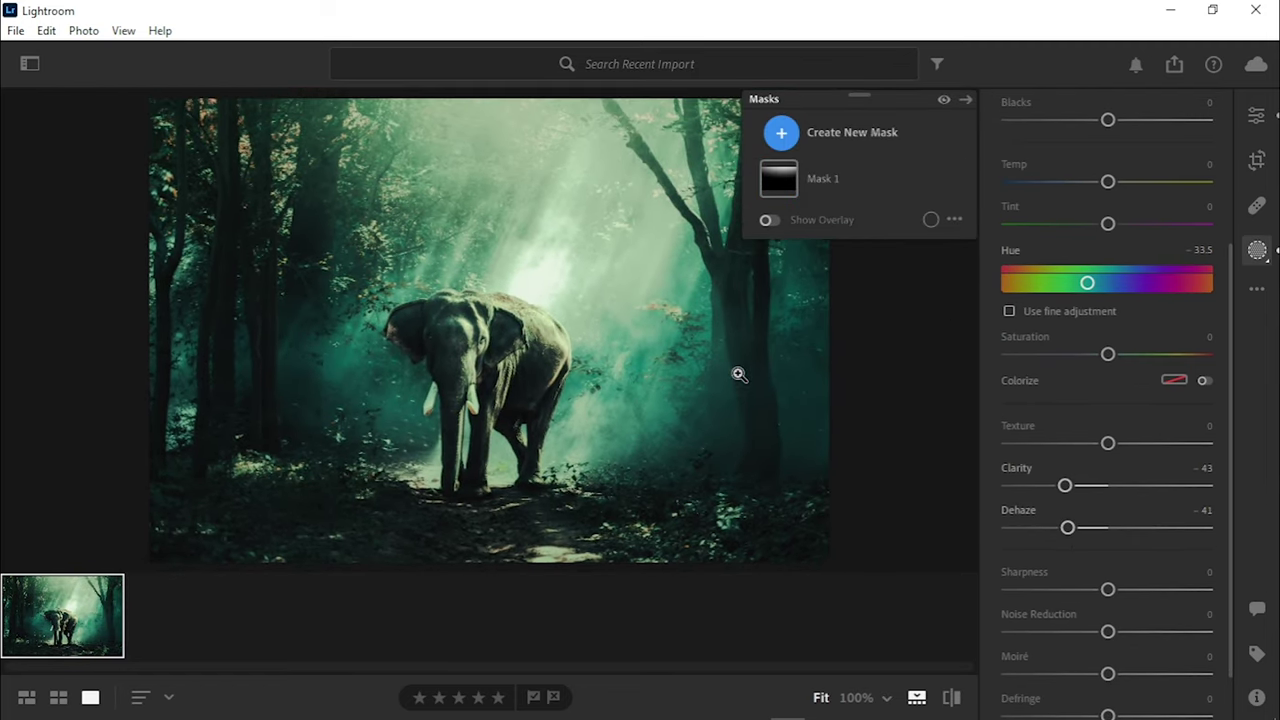
pyautogui.click(722, 371)
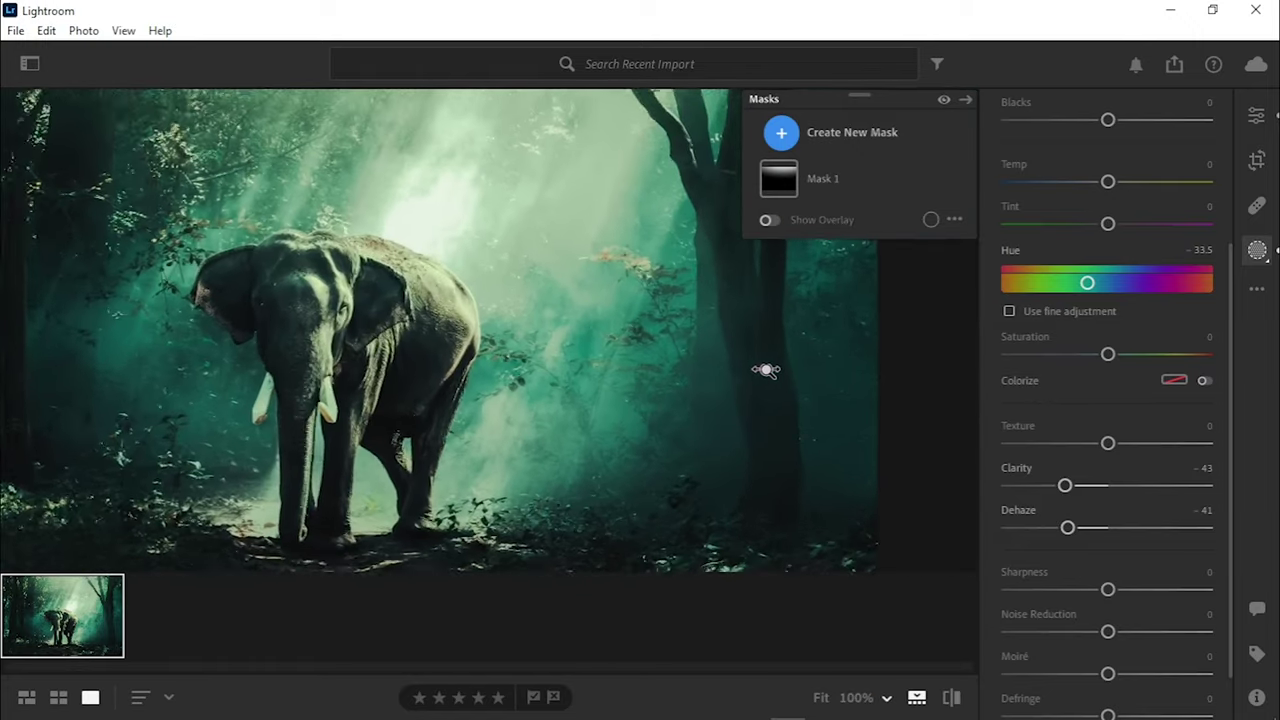
pyautogui.rightClick(687, 373)
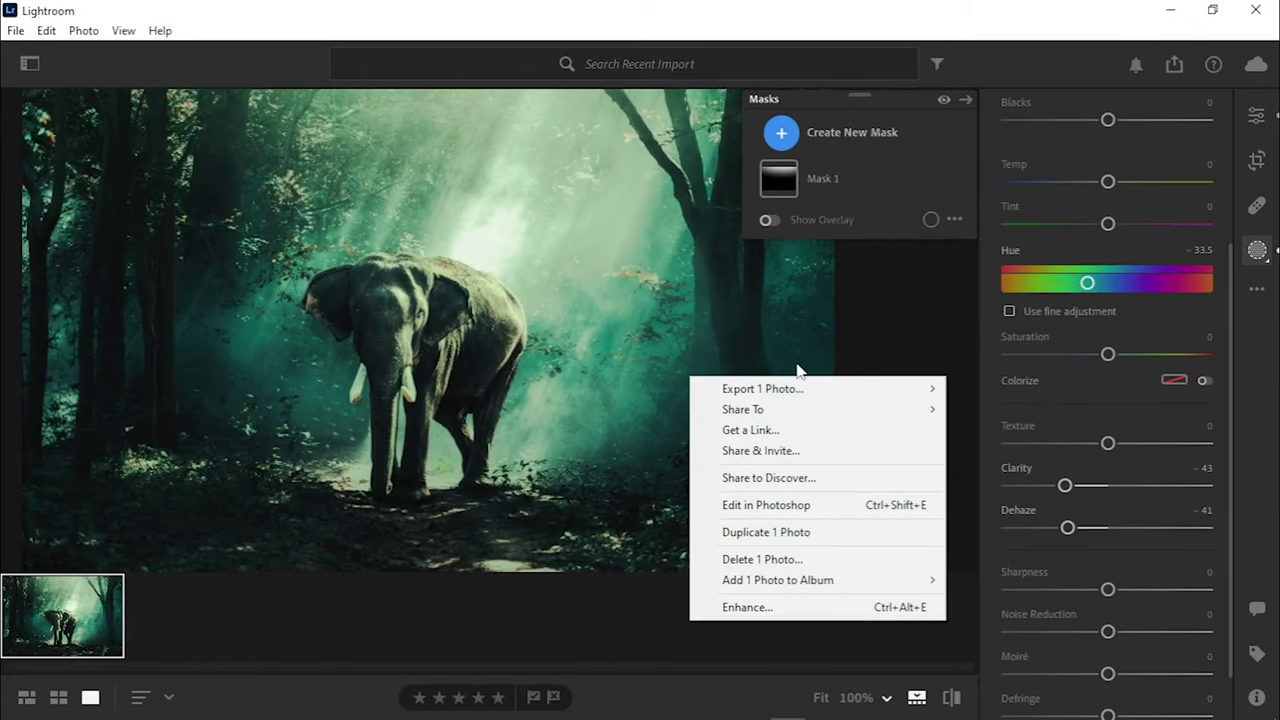
# Step: Send the photo to Photoshop, opening it as pexels-pixabay-247431.tif
pyautogui.click(806, 505)
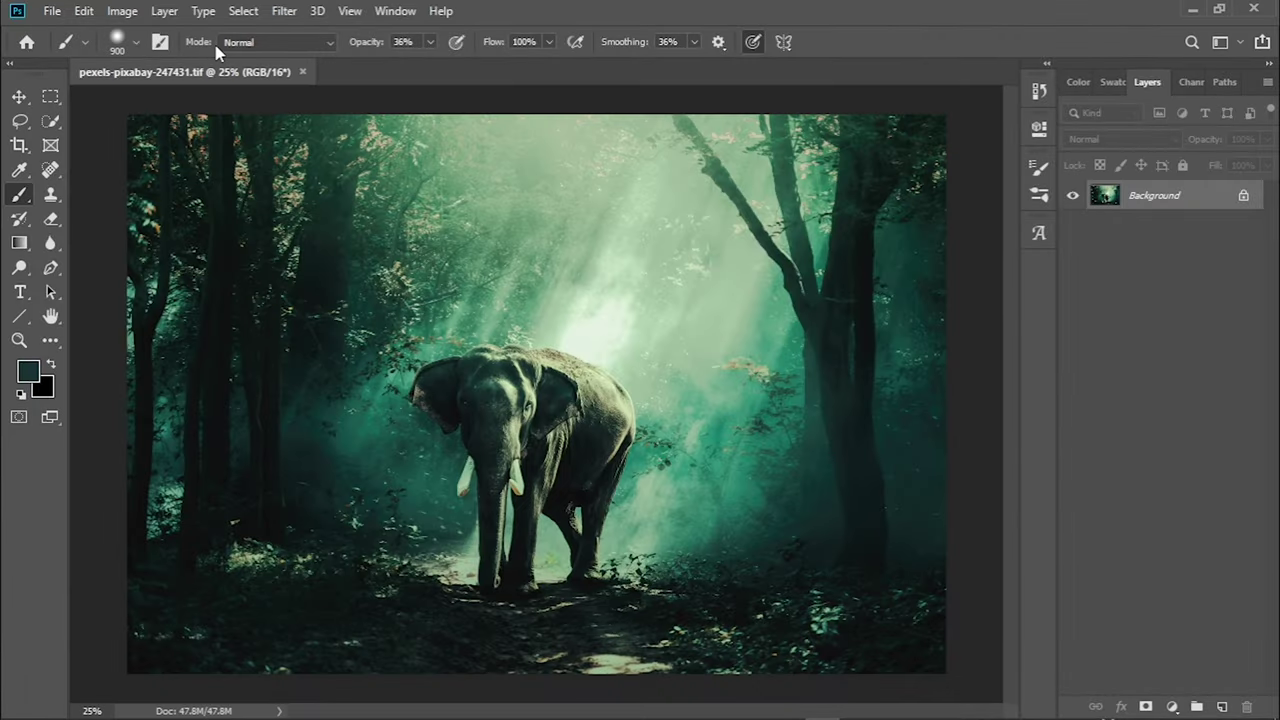
# Step: Duplicate the Background to Layer 1, add a new layer, and set the brush to 448 px
pyautogui.hotkey('ctrl', 'j')
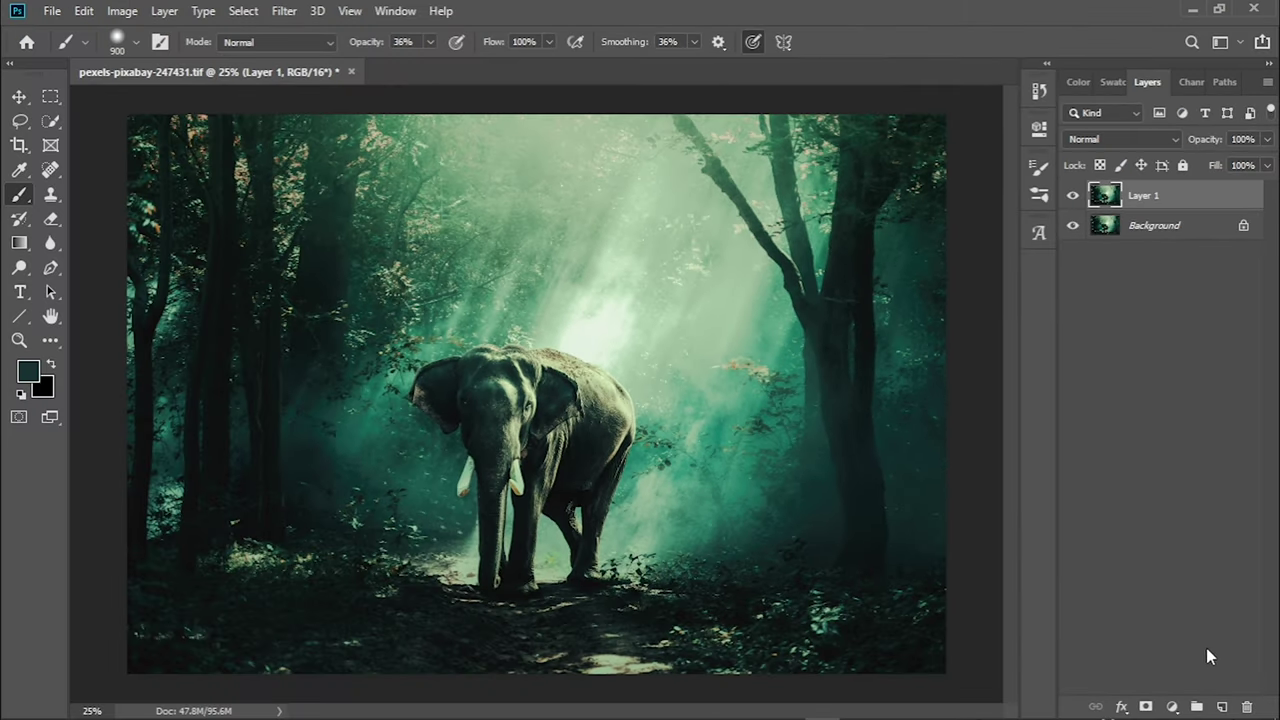
pyautogui.click(1222, 708)
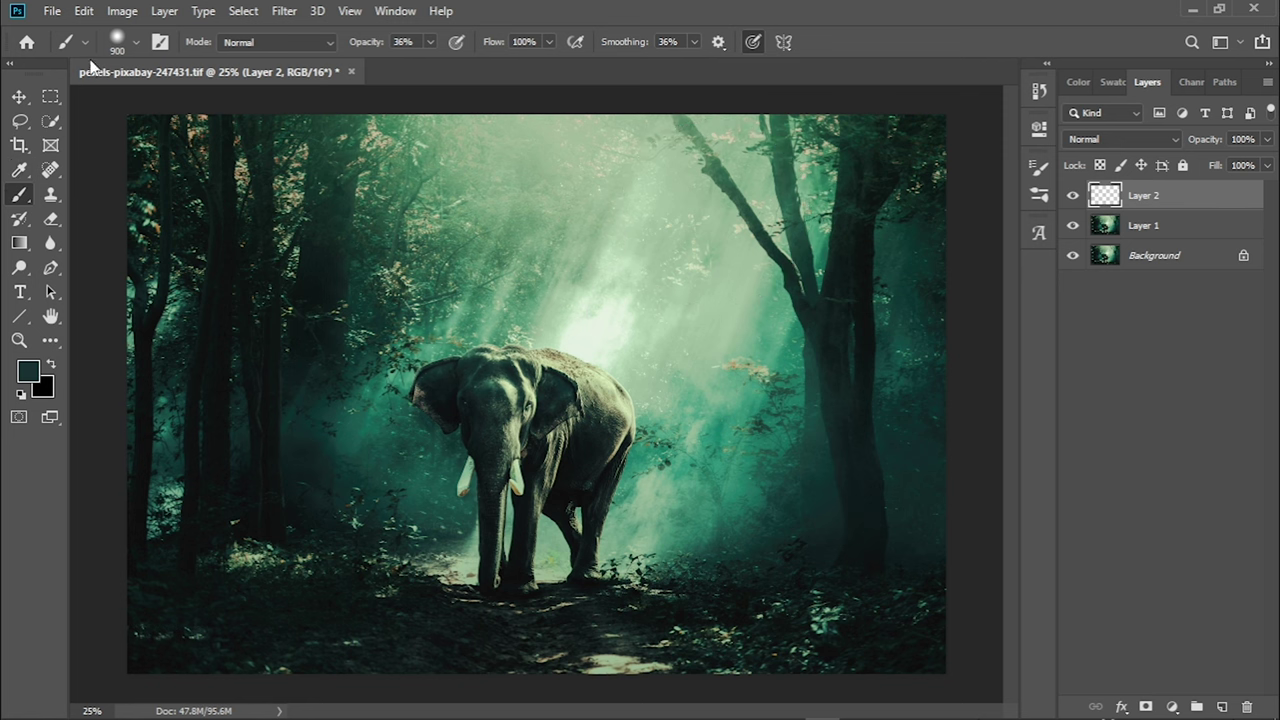
pyautogui.click(137, 42)
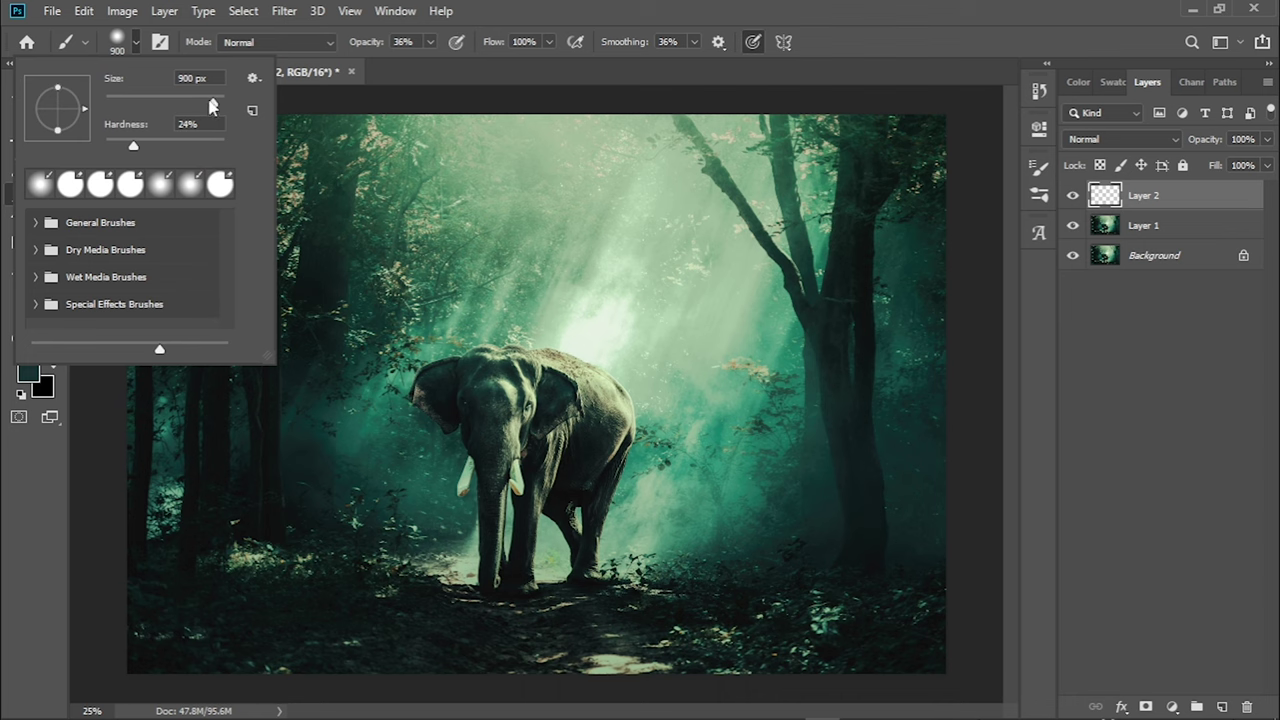
pyautogui.click(138, 42)
# Step: Sample a dark foliage colour and paint over the left tree trunks and bottom ground
pyautogui.moveTo(331, 420); pyautogui.dragTo(416, 460)
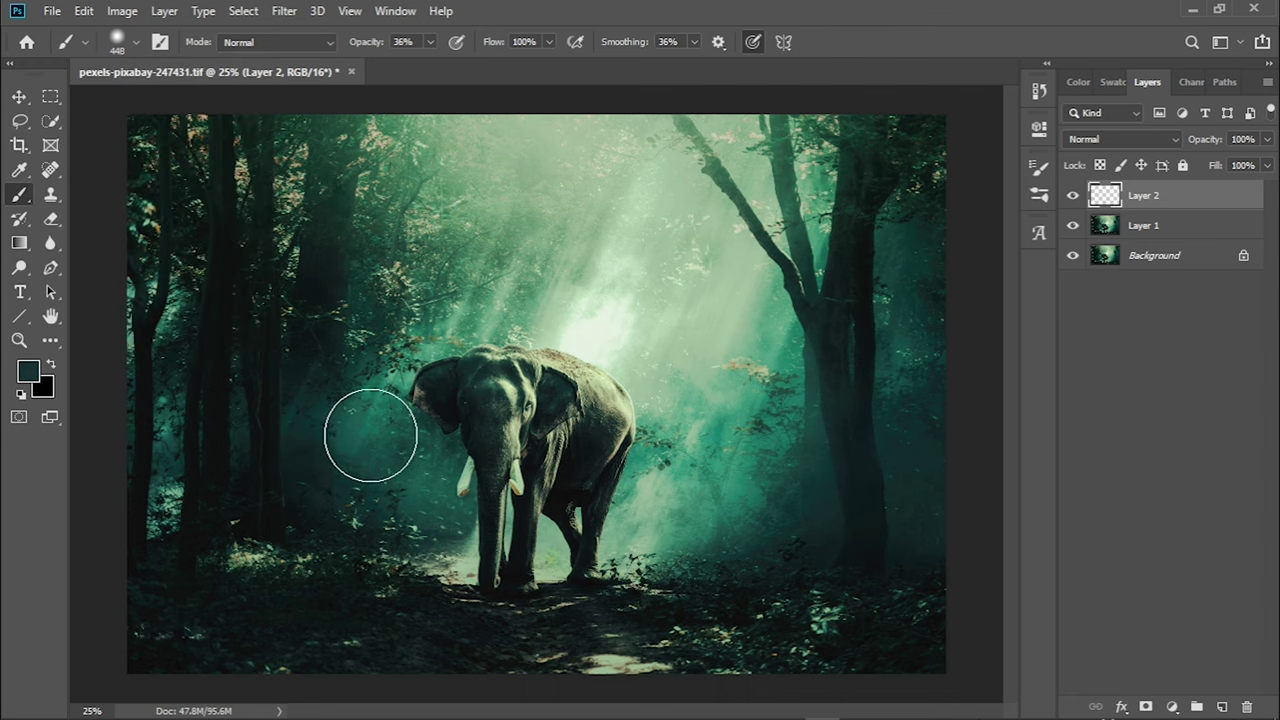
pyautogui.press('i')
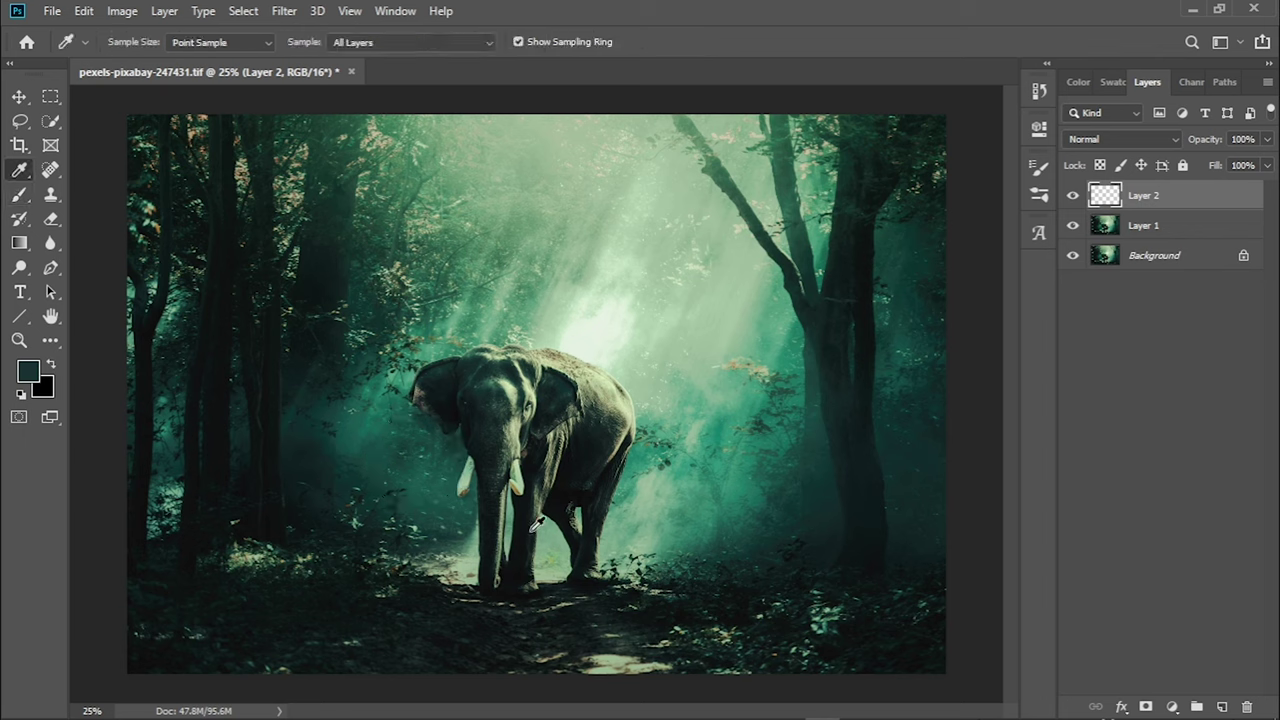
pyautogui.moveTo(875, 617)
pyautogui.mouseDown()
pyautogui.moveTo(909, 612)
pyautogui.moveTo(926, 557)
pyautogui.moveTo(909, 629)
pyautogui.moveTo(823, 634)
pyautogui.moveTo(871, 600)
pyautogui.moveTo(629, 657)
pyautogui.moveTo(886, 651)
pyautogui.moveTo(923, 419)
pyautogui.mouseUp()
pyautogui.press('b')
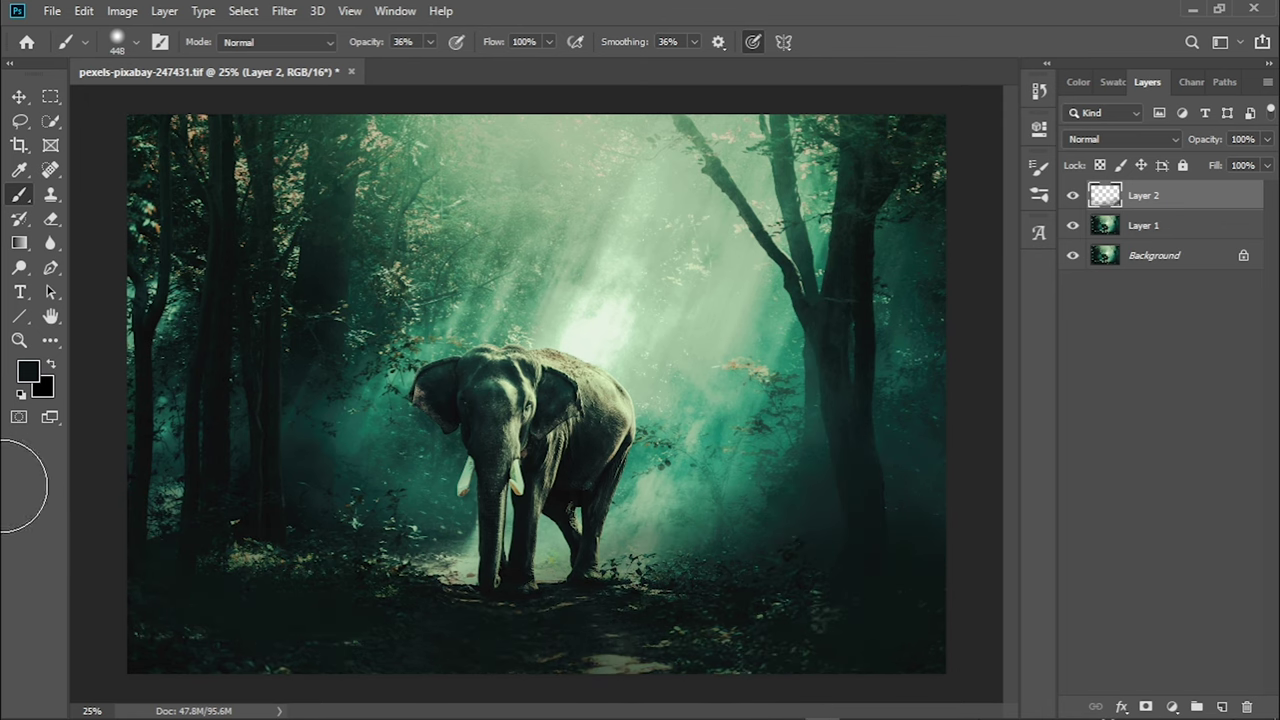
pyautogui.moveTo(155, 256); pyautogui.dragTo(155, 320)
pyautogui.moveTo(234, 586); pyautogui.dragTo(946, 577)
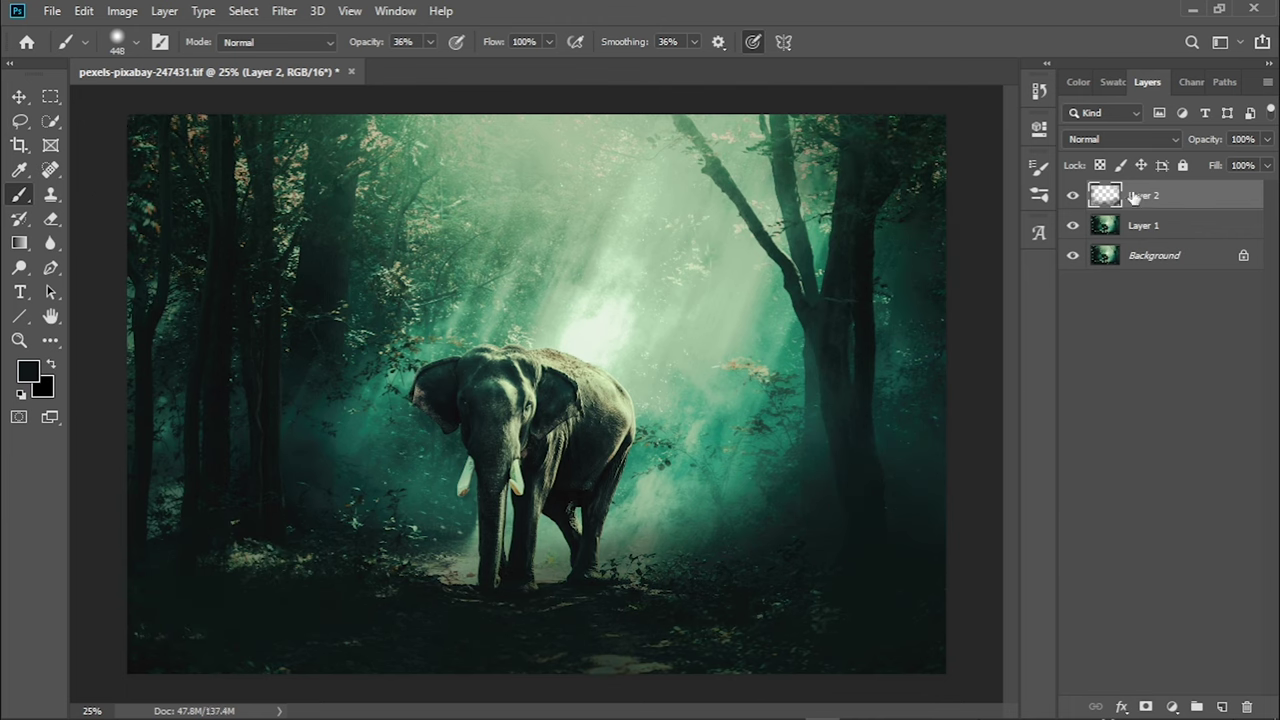
# Step: Add Layer 3 and stamp the visible image into it with Apply Image
pyautogui.click(1222, 707)
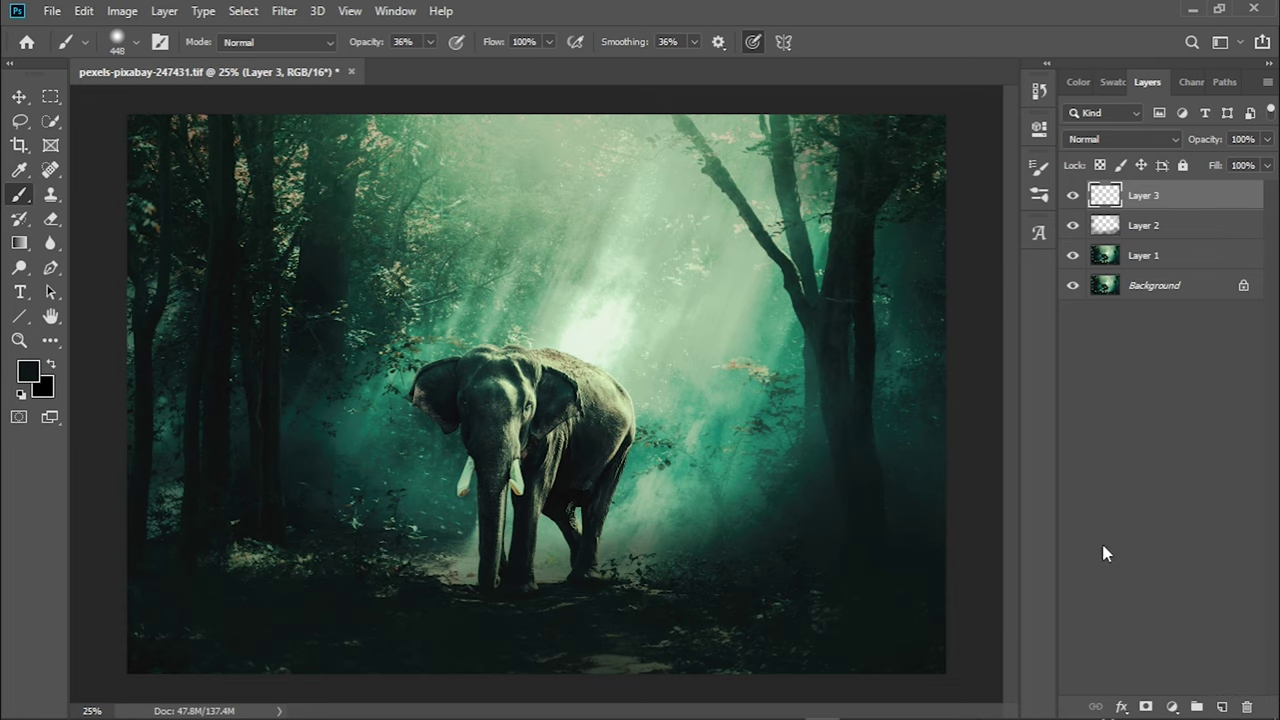
pyautogui.click(122, 10)
pyautogui.click(122, 10)
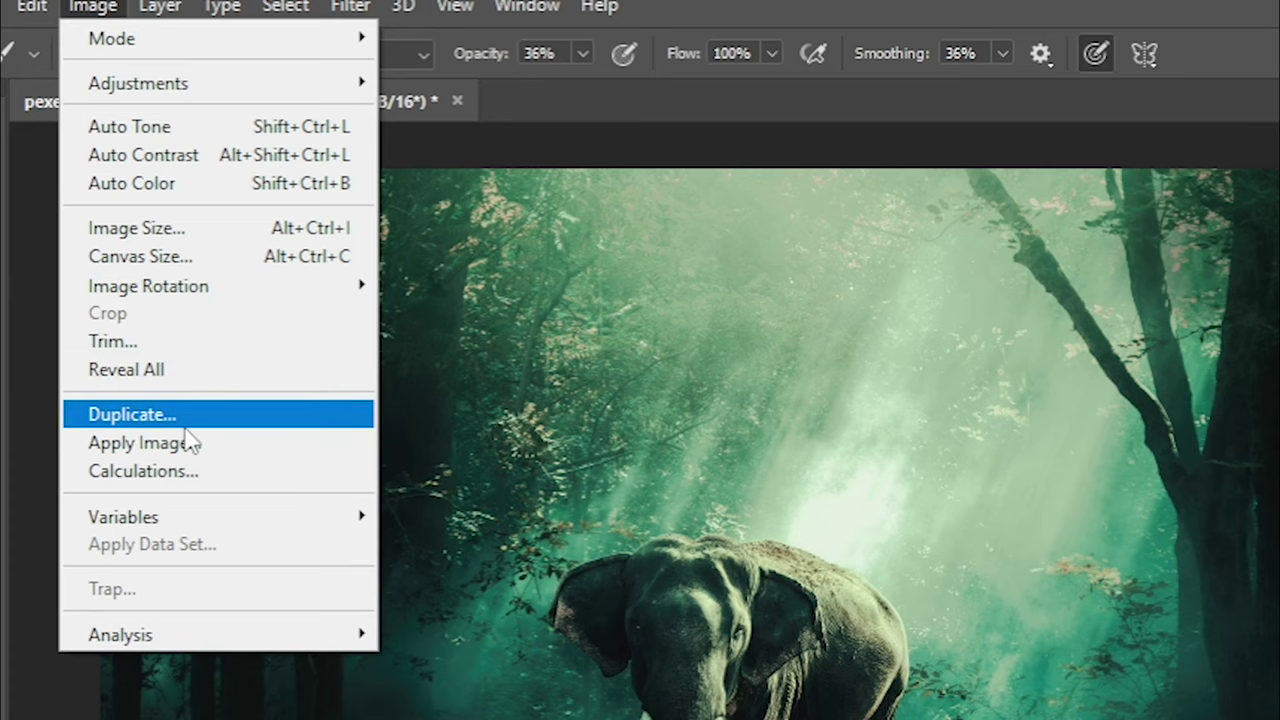
pyautogui.click(140, 443)
pyautogui.click(1137, 272)
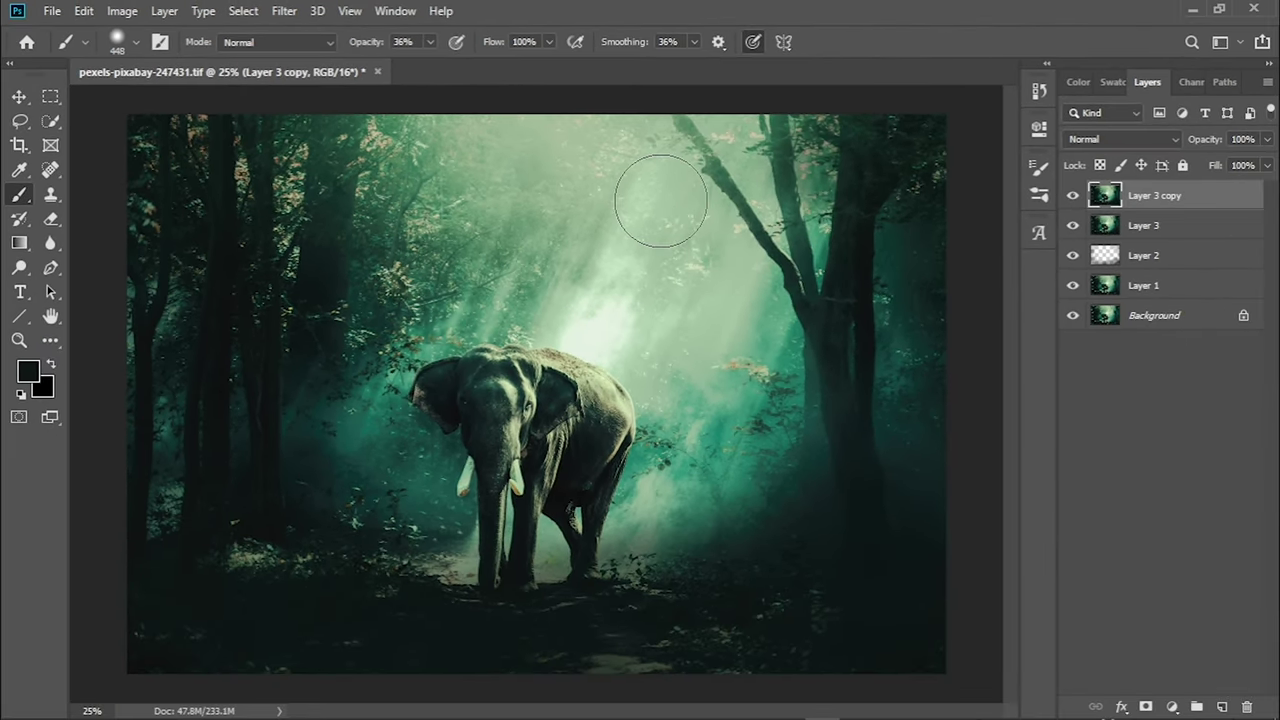
# Step: Apply a 90°, 2000-pixel Motion Blur to Layer 3 copy
pyautogui.click(290, 10)
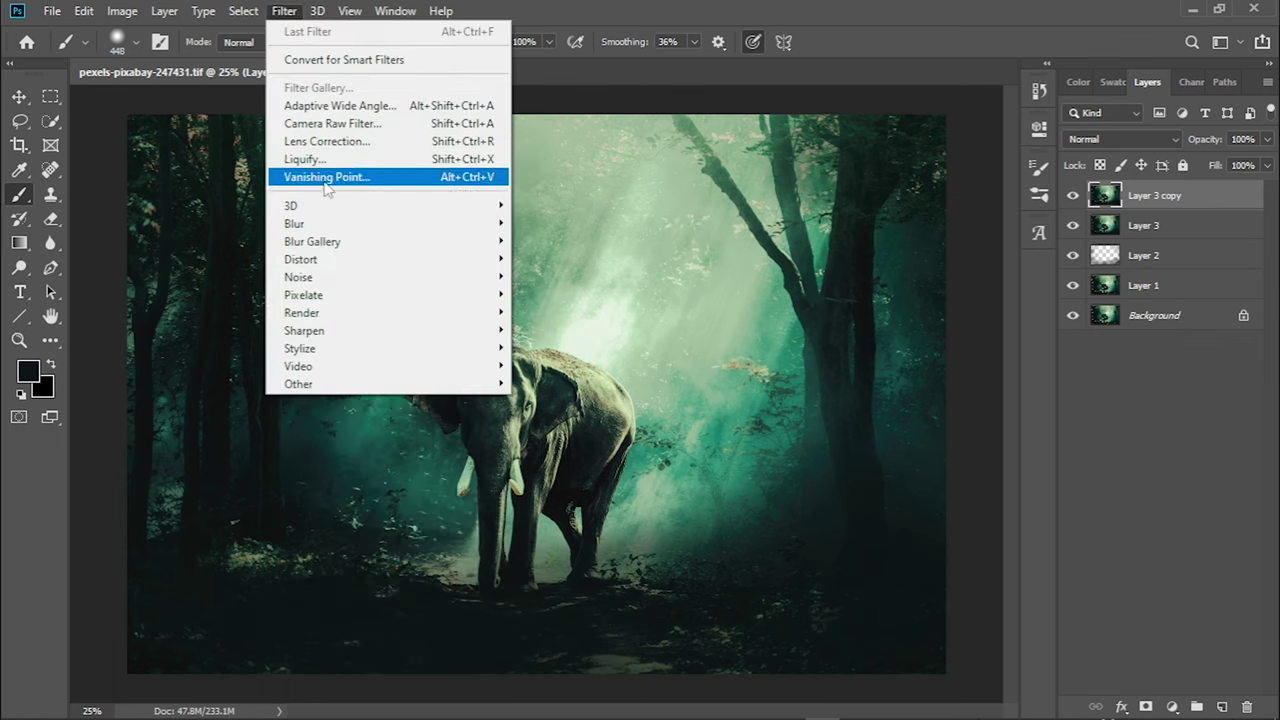
pyautogui.moveTo(385, 223)
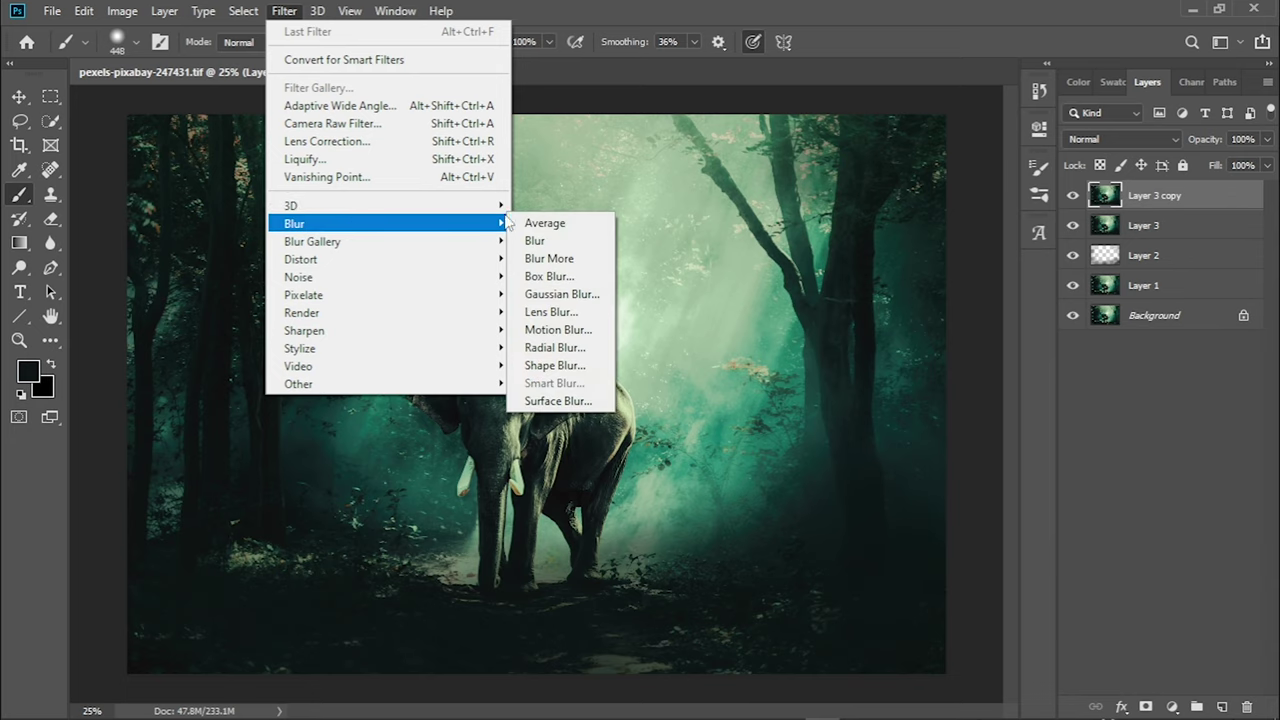
pyautogui.click(558, 329)
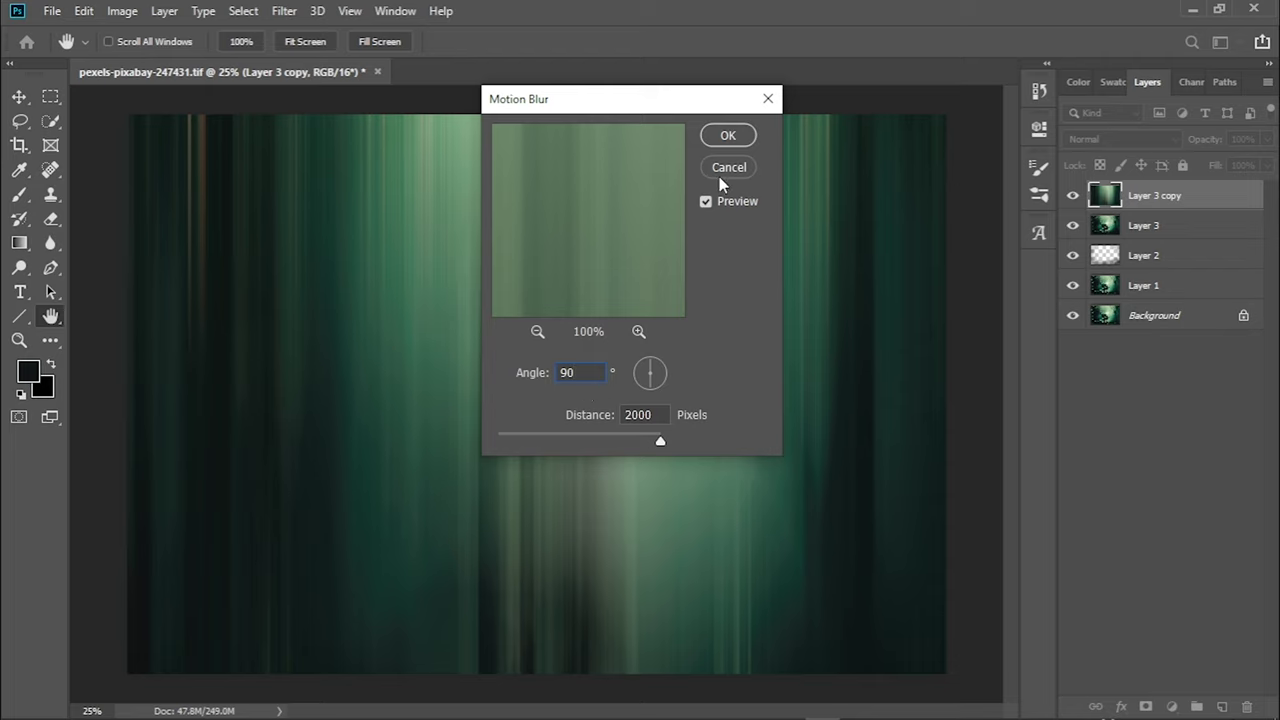
pyautogui.click(730, 136)
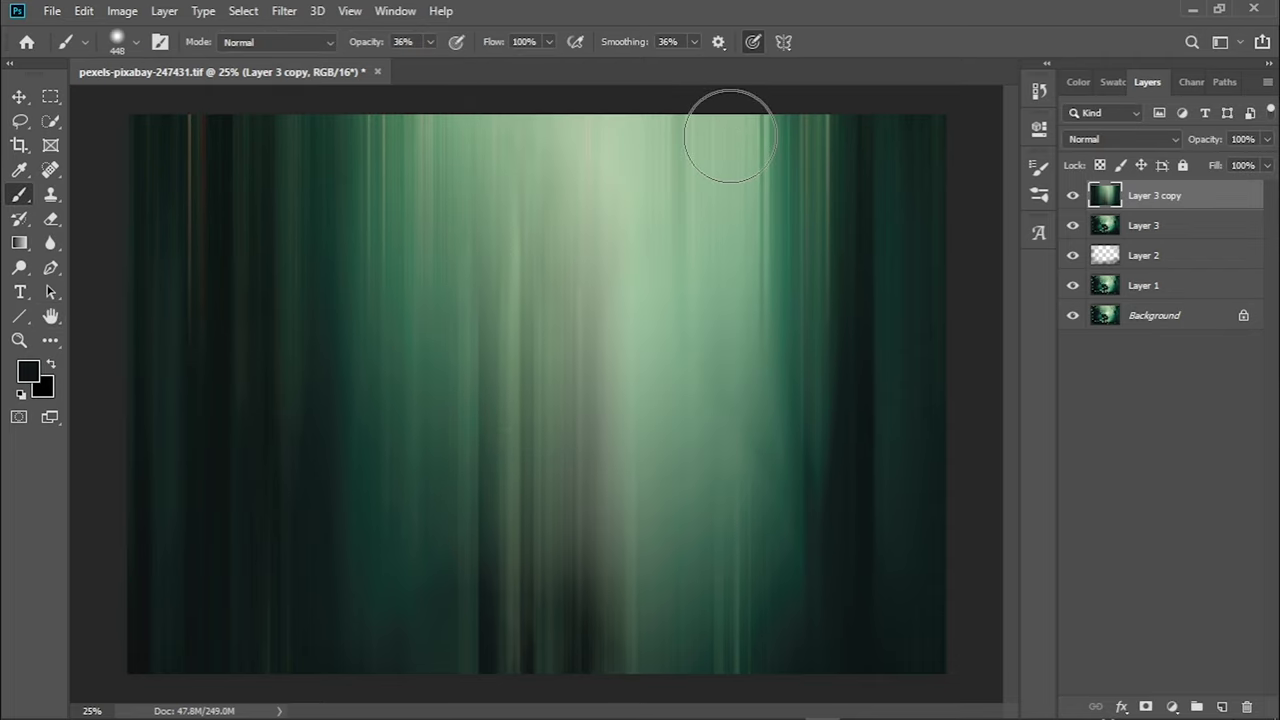
# Step: Add an inverted black layer mask to Layer 3 copy and set the brush to 511 px
pyautogui.click(1144, 706)
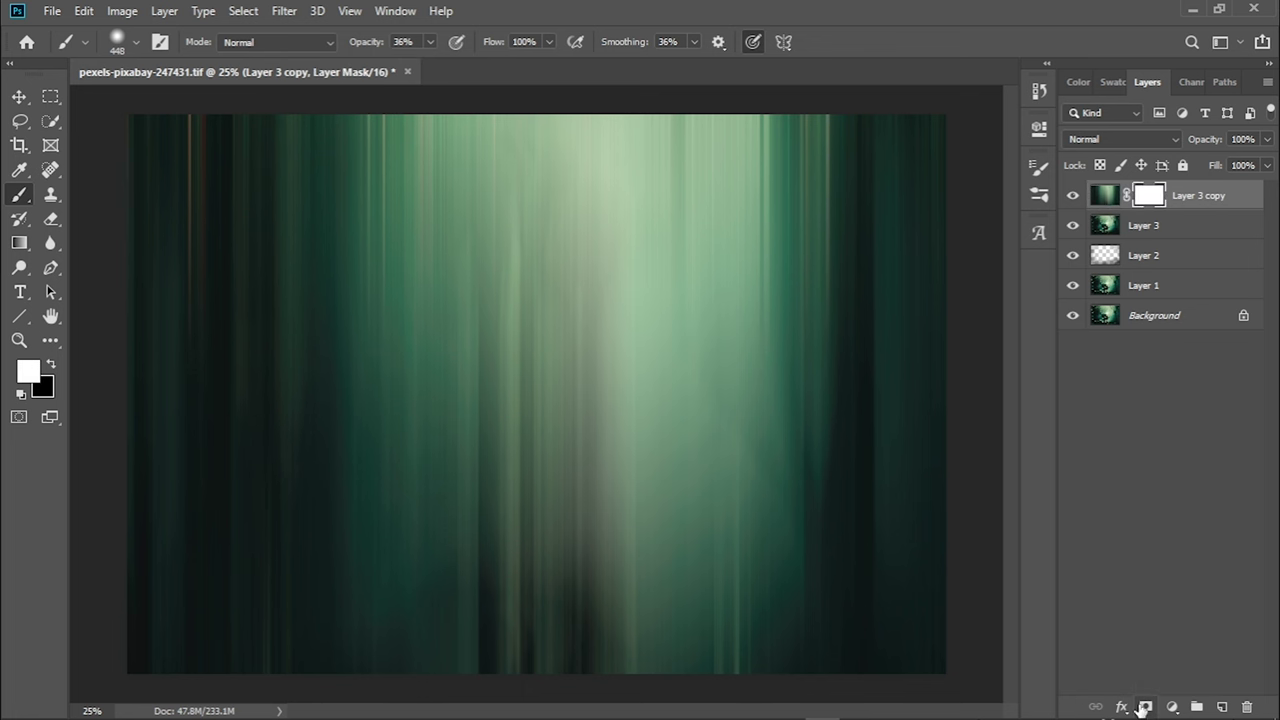
pyautogui.hotkey('ctrl', 'i')
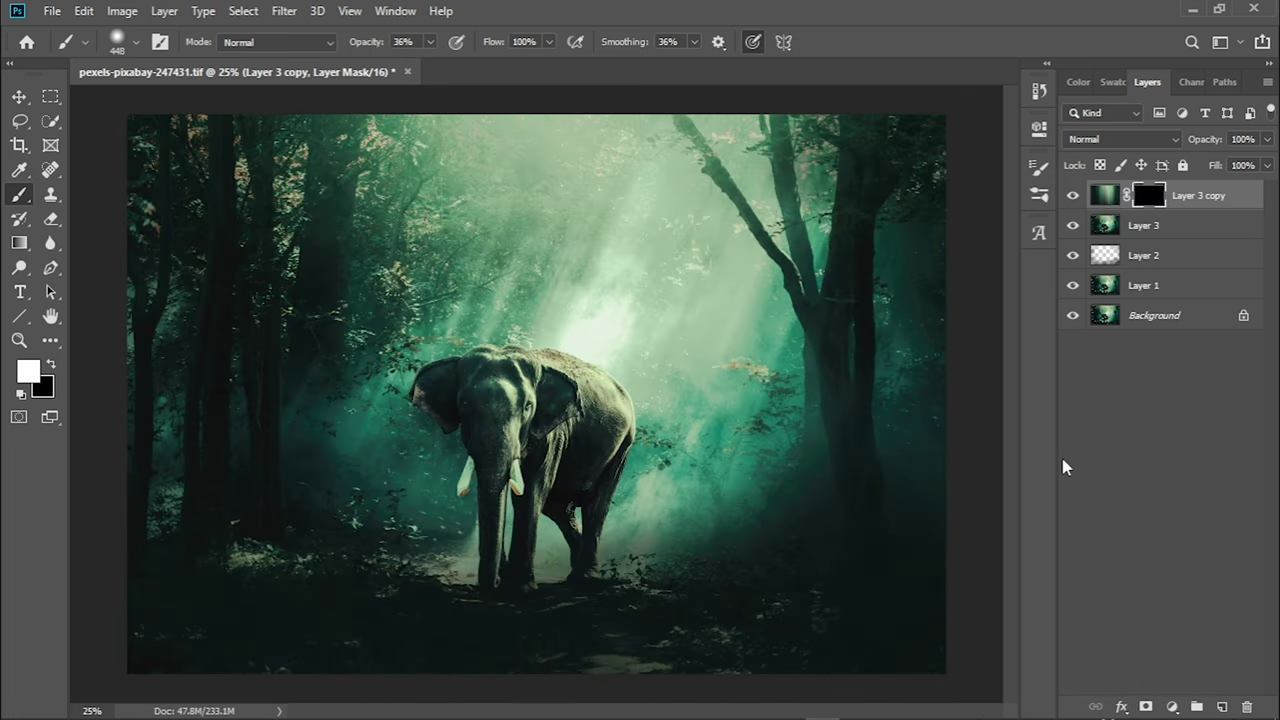
pyautogui.click(137, 42)
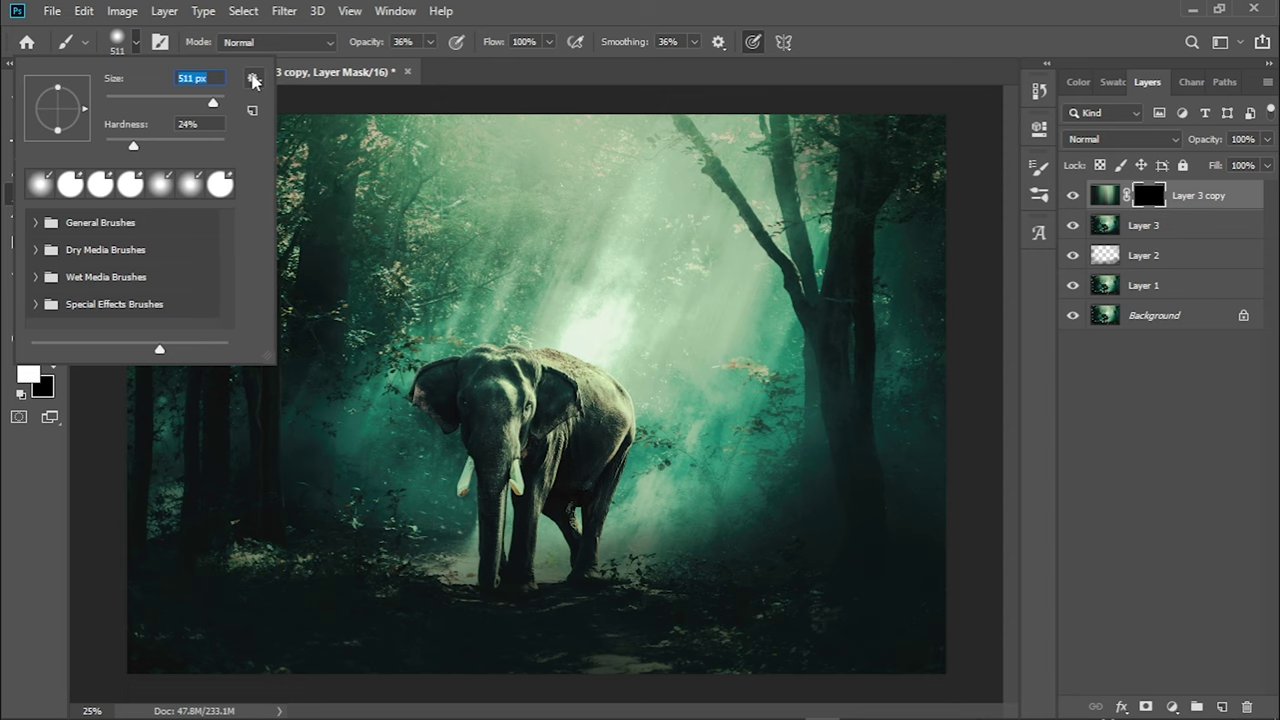
pyautogui.click(138, 42)
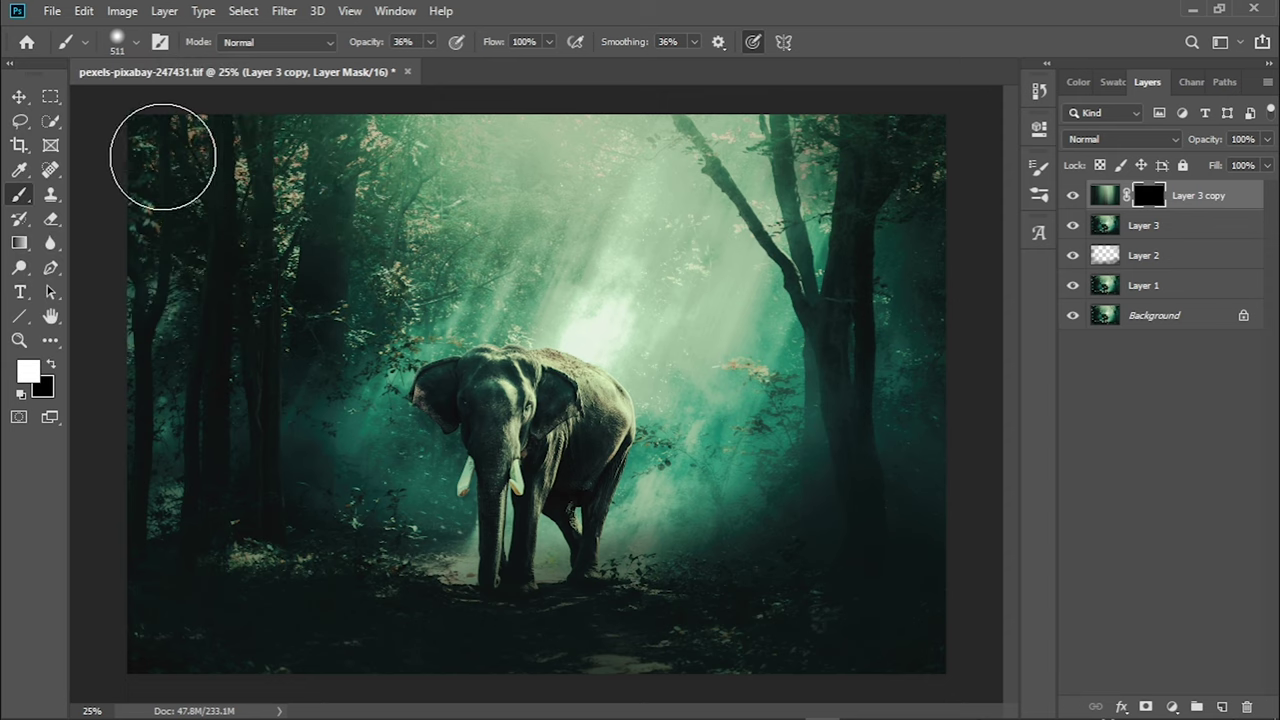
# Step: Paint blurred light rays into the mask over the trees, erasing some to reveal a branch
pyautogui.moveTo(163, 165)
pyautogui.mouseDown()
pyautogui.moveTo(143, 234)
pyautogui.moveTo(157, 289)
pyautogui.moveTo(229, 191)
pyautogui.moveTo(236, 205)
pyautogui.moveTo(329, 143)
pyautogui.moveTo(391, 169)
pyautogui.moveTo(410, 240)
pyautogui.moveTo(394, 251)
pyautogui.moveTo(429, 272)
pyautogui.mouseUp()
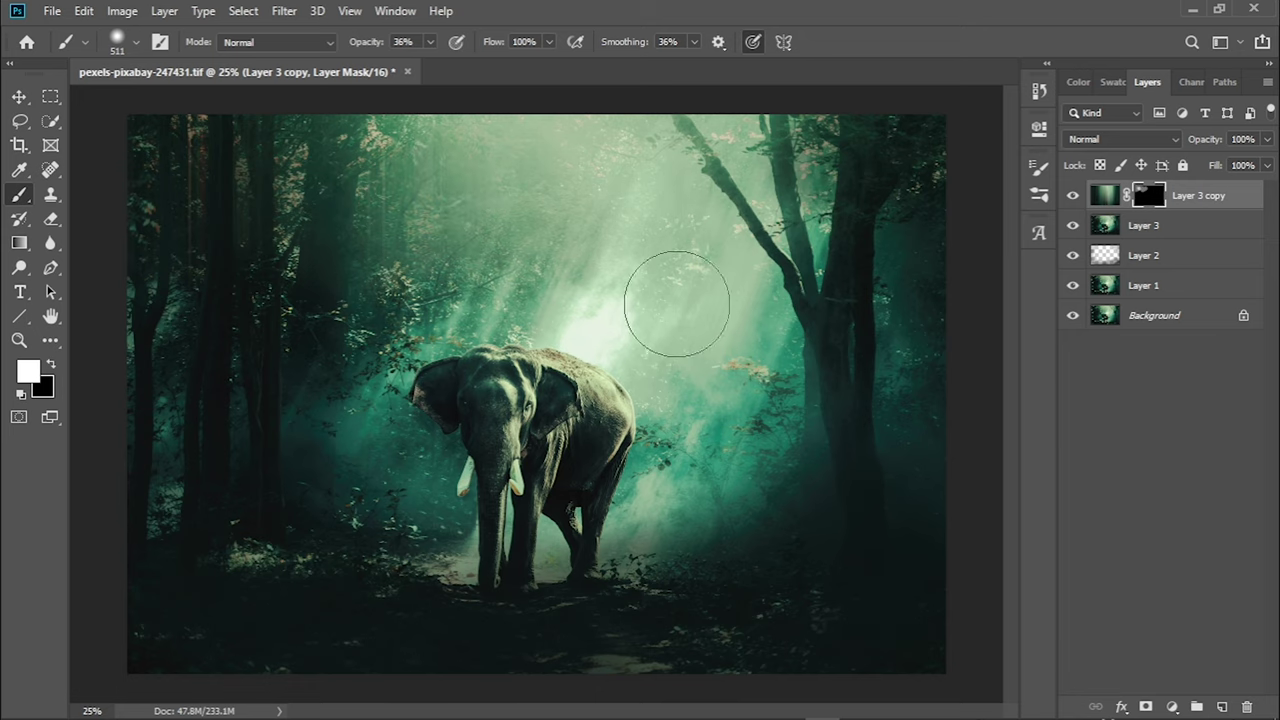
pyautogui.moveTo(676, 303)
pyautogui.mouseDown()
pyautogui.moveTo(911, 291)
pyautogui.moveTo(820, 229)
pyautogui.moveTo(800, 191)
pyautogui.moveTo(674, 326)
pyautogui.moveTo(705, 149)
pyautogui.mouseUp()
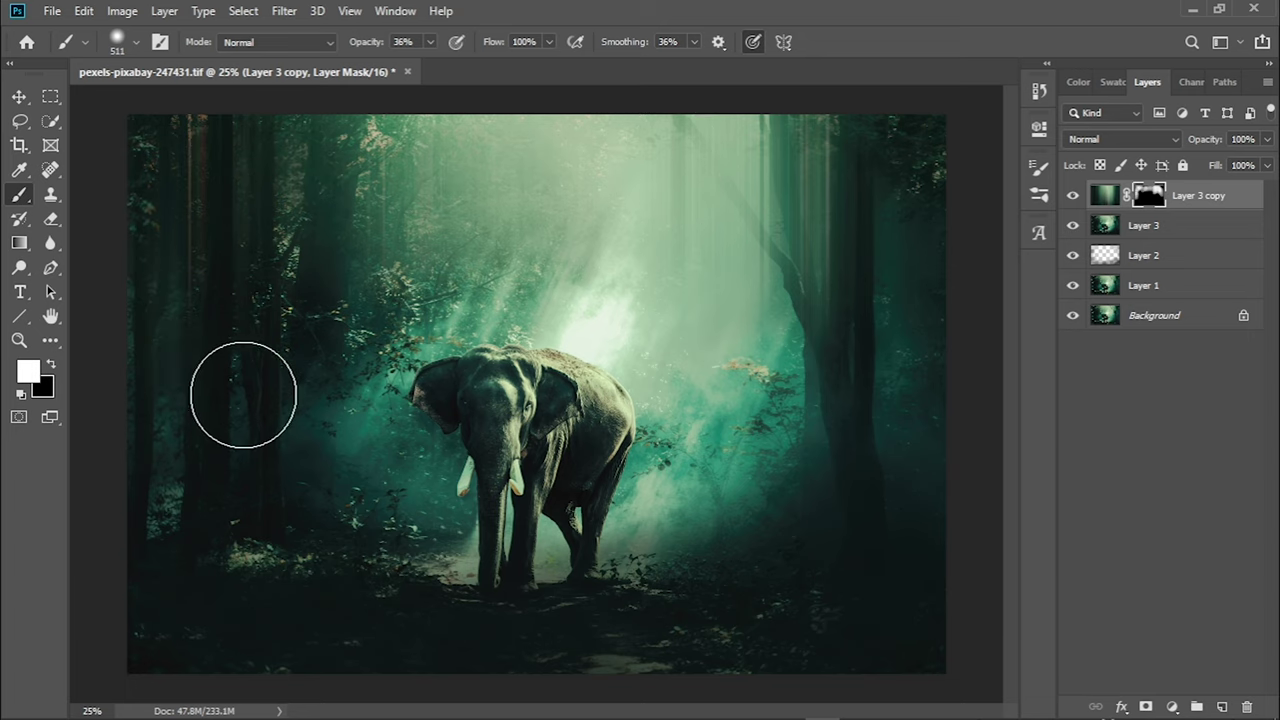
pyautogui.moveTo(243, 391)
pyautogui.mouseDown()
pyautogui.moveTo(286, 291)
pyautogui.moveTo(361, 490)
pyautogui.moveTo(422, 306)
pyautogui.moveTo(706, 514)
pyautogui.moveTo(571, 549)
pyautogui.moveTo(456, 555)
pyautogui.mouseUp()
pyautogui.moveTo(363, 234); pyautogui.dragTo(354, 151)
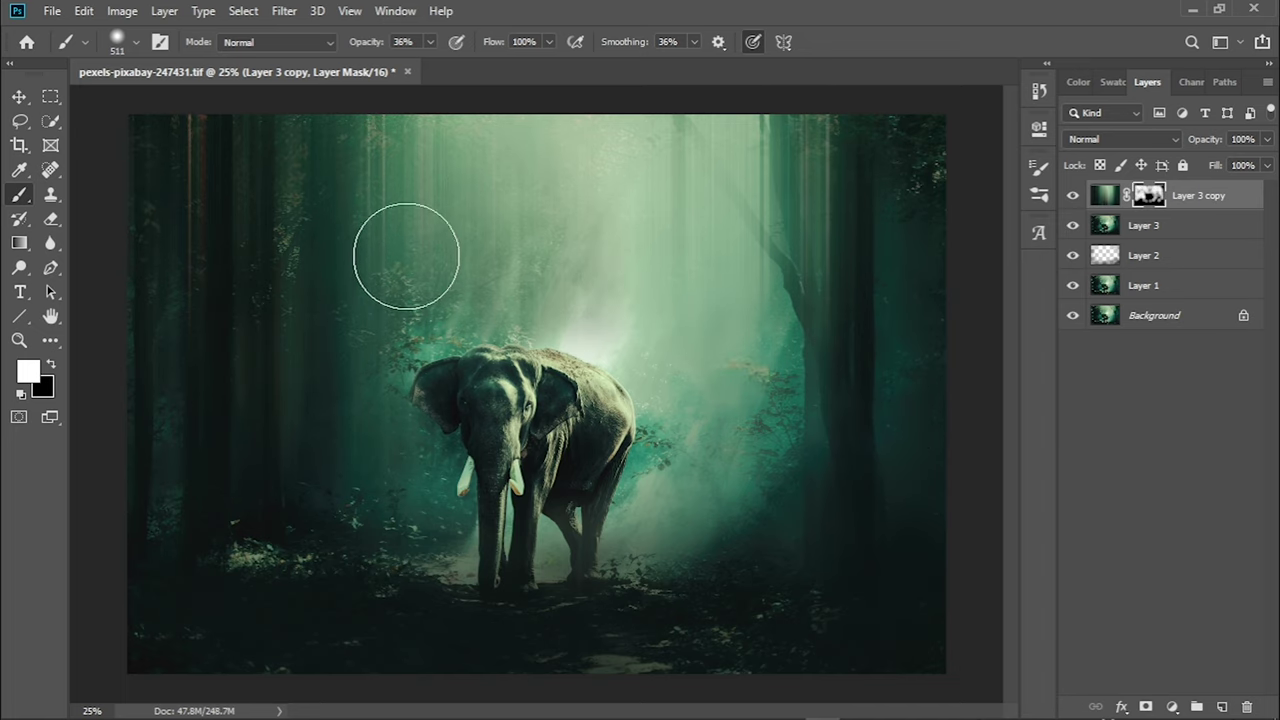
pyautogui.moveTo(406, 257); pyautogui.dragTo(489, 313)
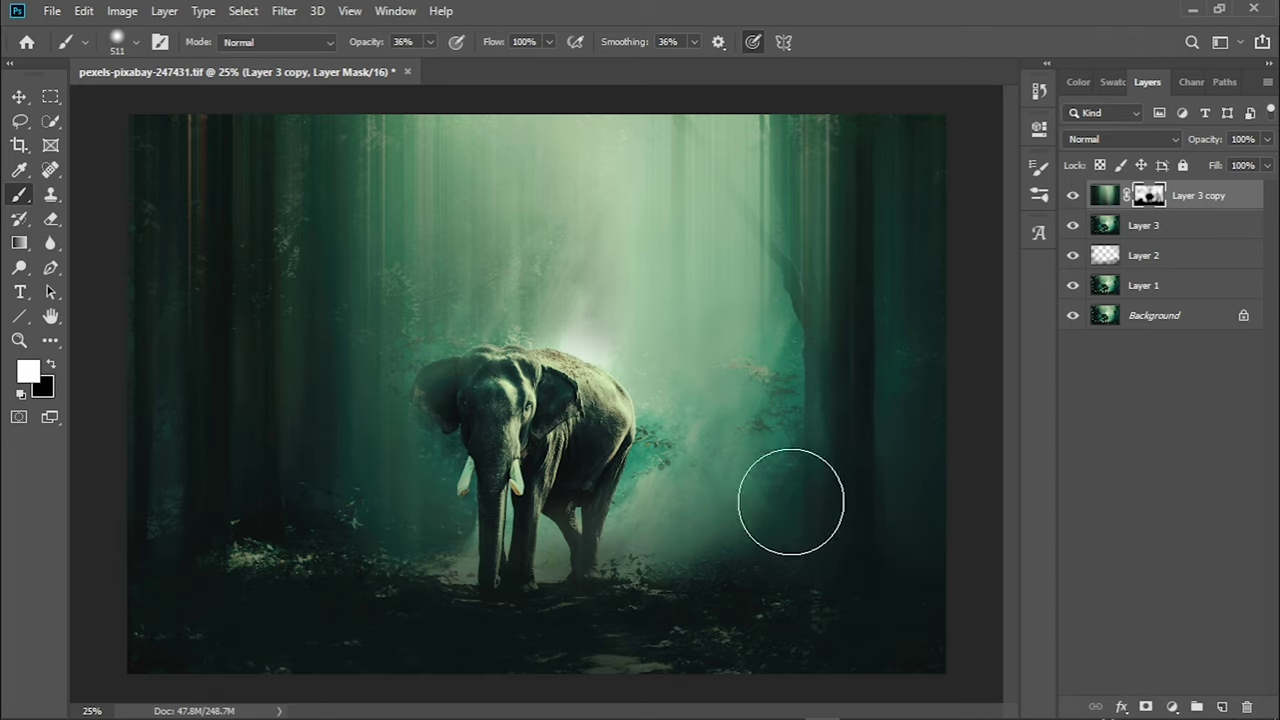
pyautogui.click(50, 218)
pyautogui.click(655, 360)
pyautogui.press('b')
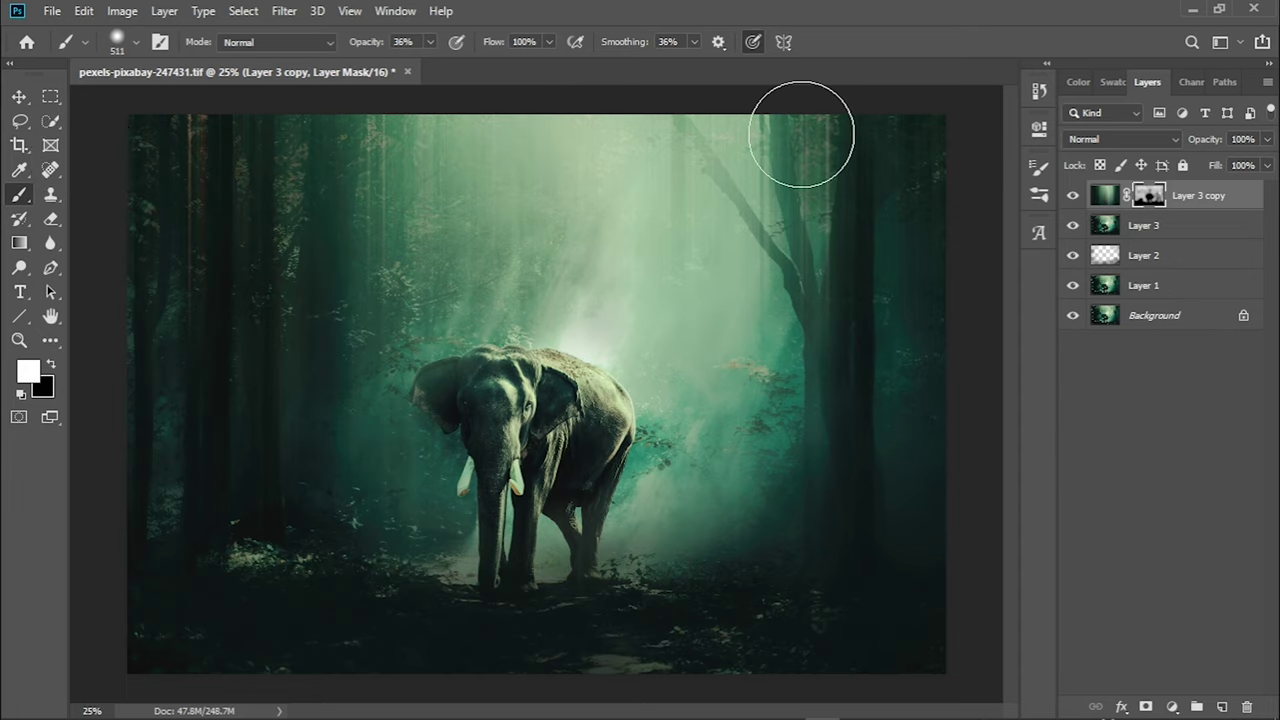
pyautogui.click(54, 12)
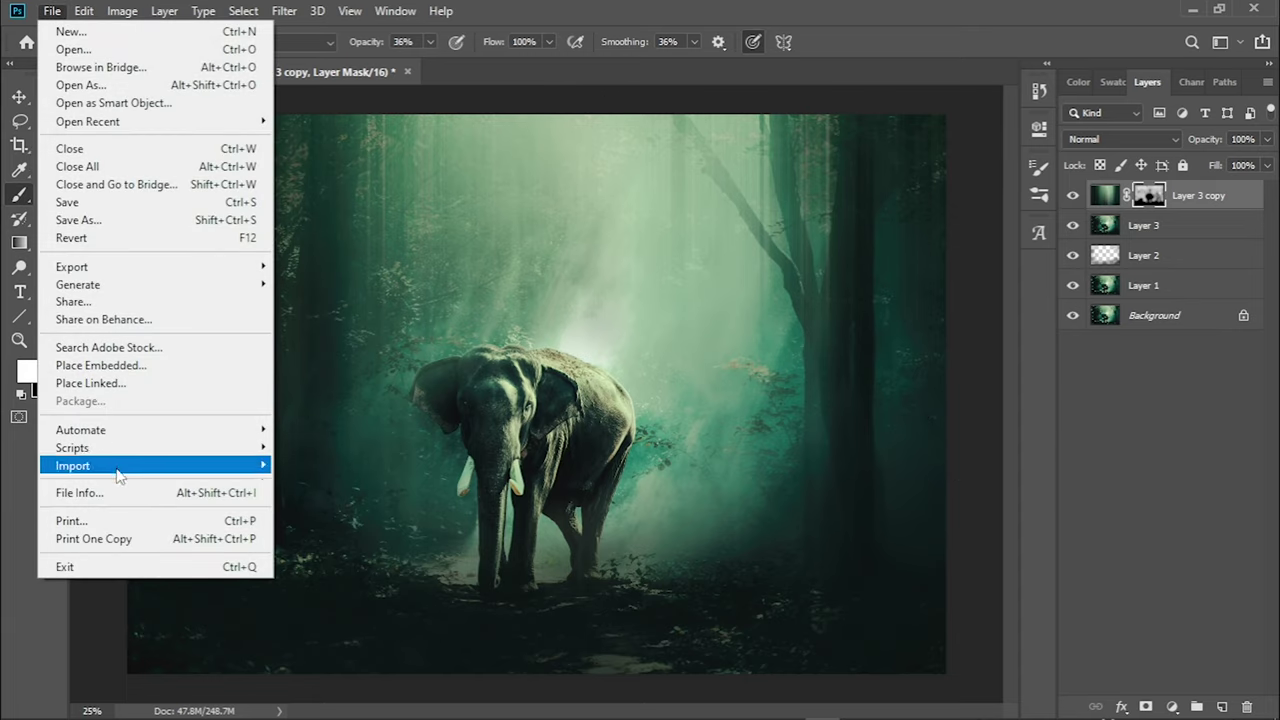